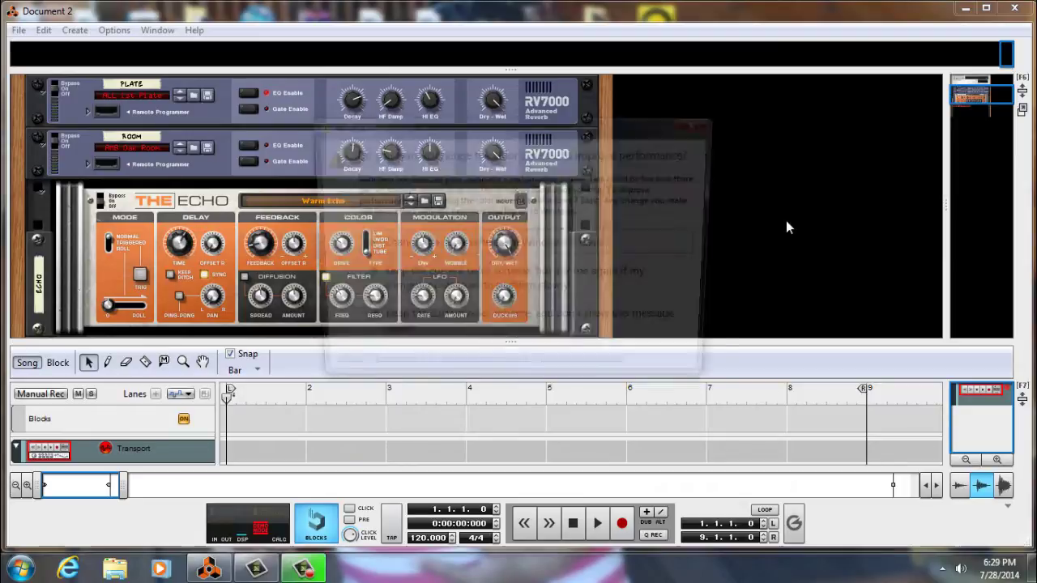
- Close the Windows colour-scheme notification so the song's rack is shown
click(698, 119)
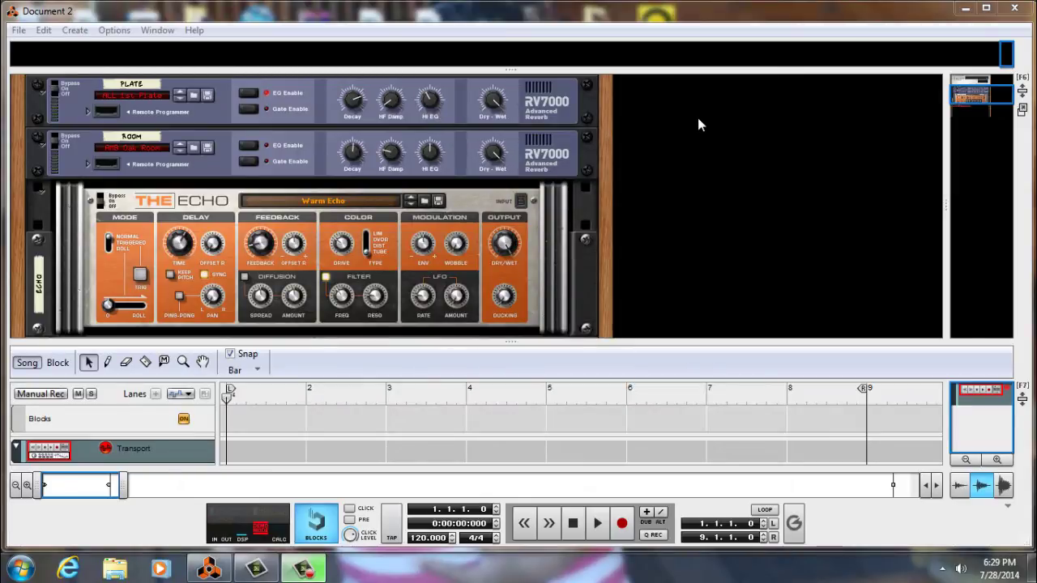
- Import lex track.wav from the Desktop as a new audio track using Import Audio File
click(32, 30)
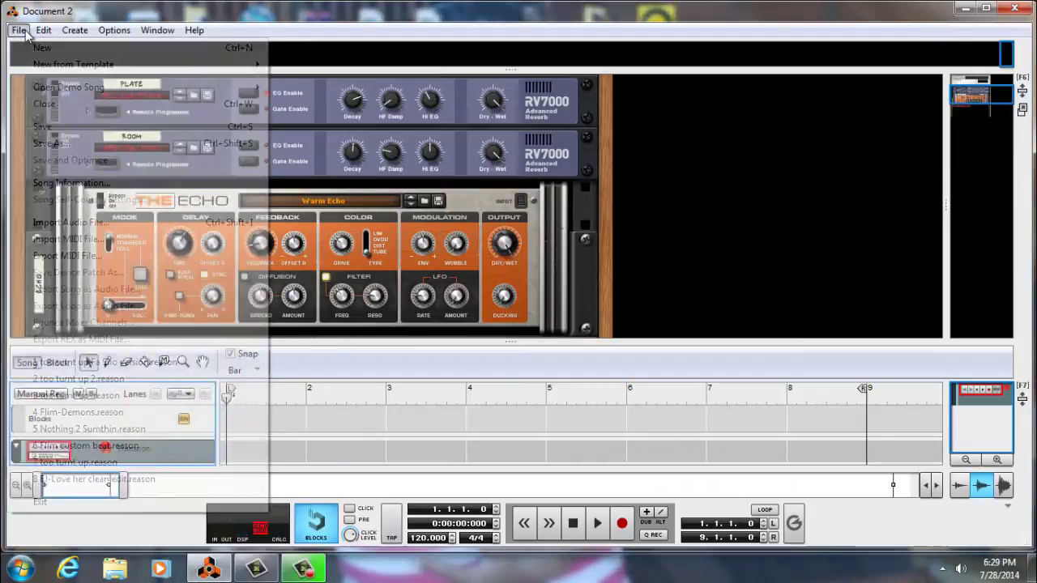
click(80, 226)
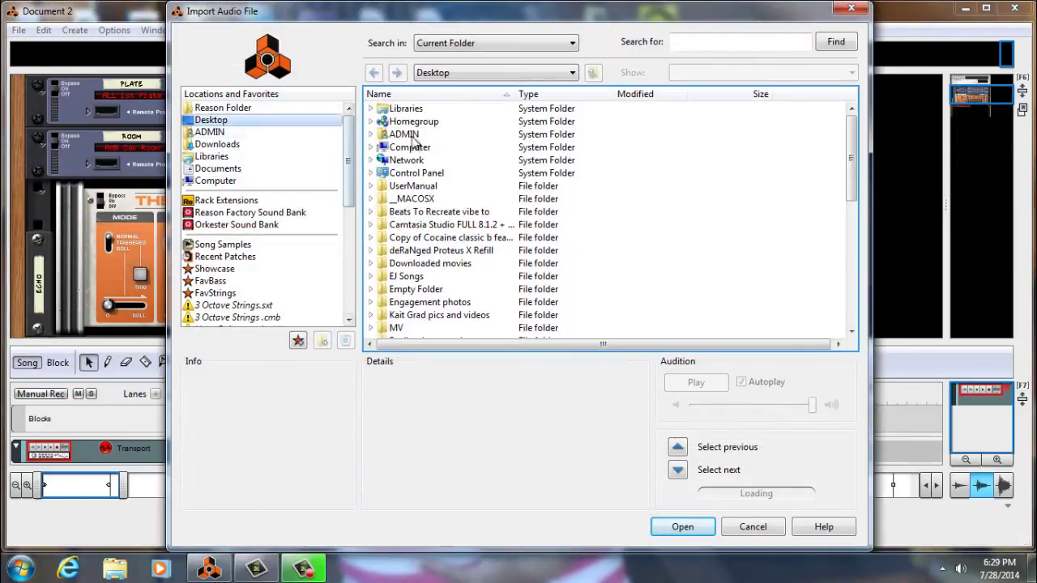
scroll(432, 264, down, 7)
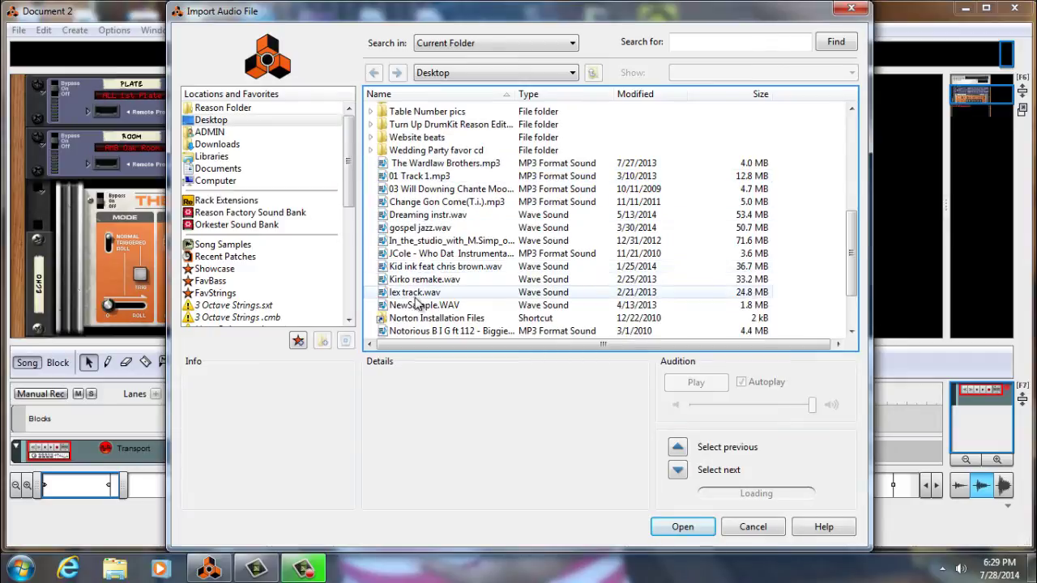
double_click(409, 293)
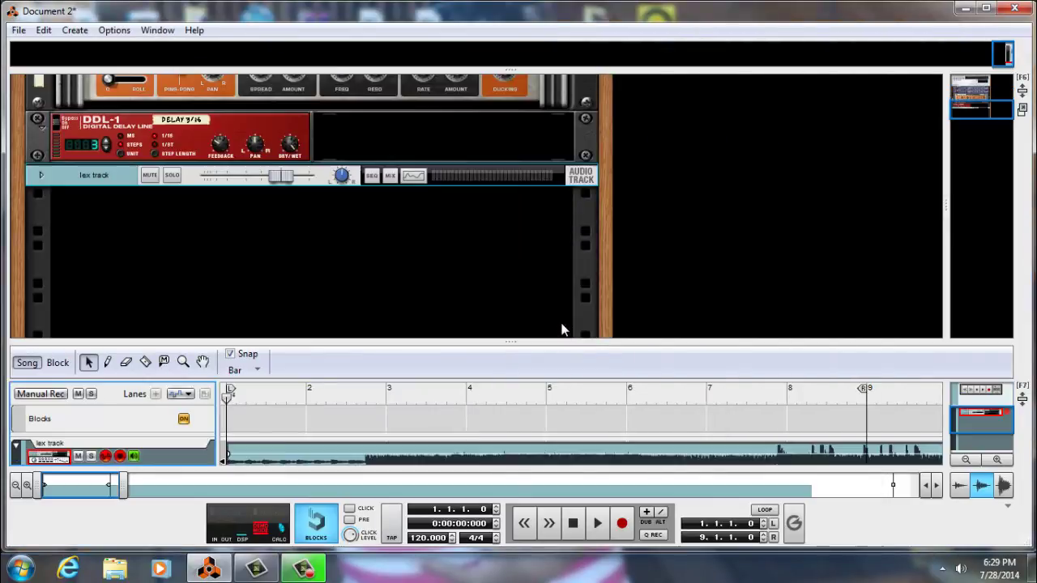
- Hide the rack, zoom out to the whole clip, and disable stretch on the lex track clip
key(F6)
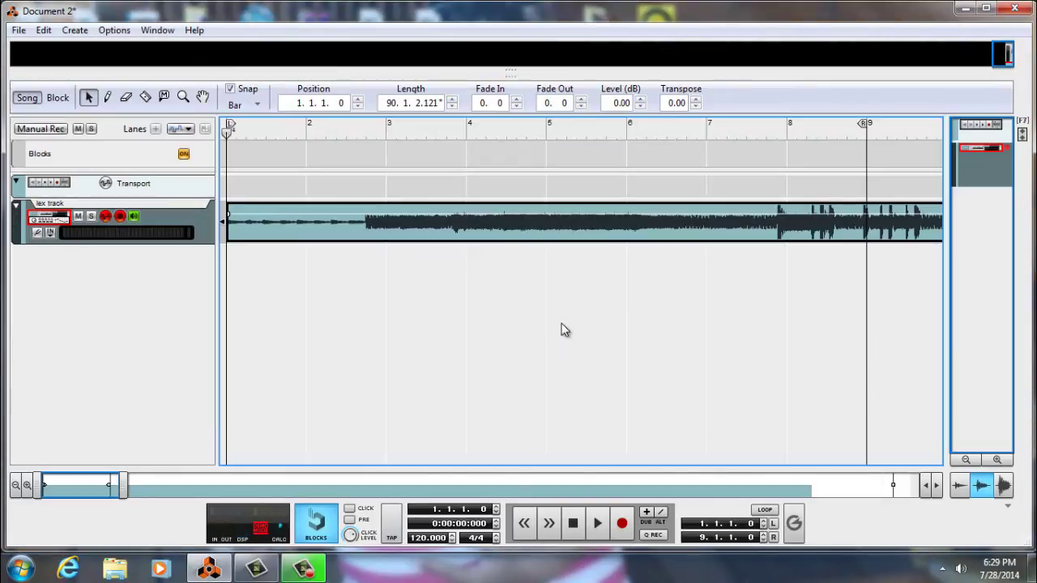
key(g)
key(g)
key(g)
key(g)
key(g)
key(g)
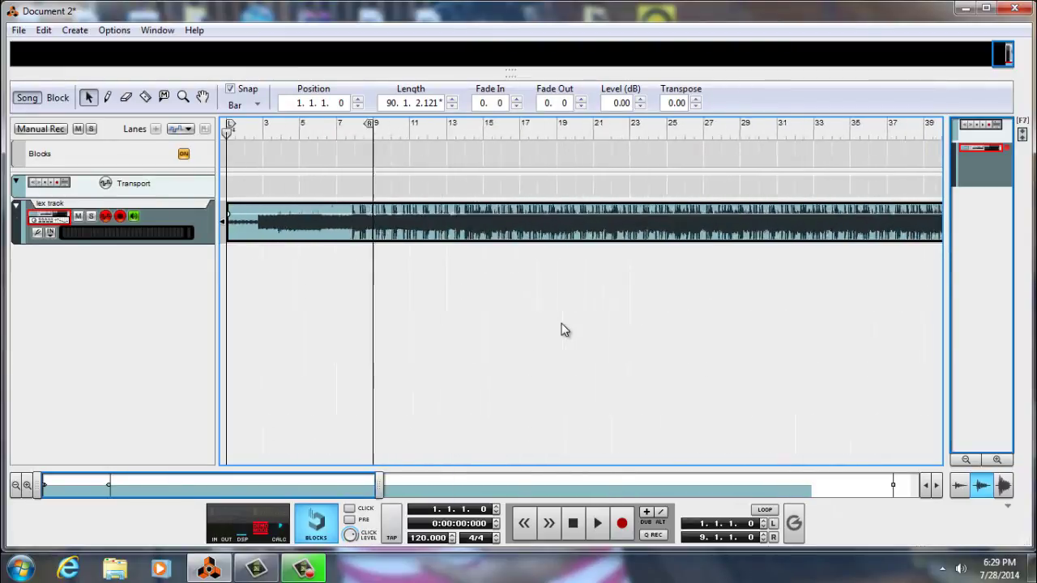
key(g)
key(g)
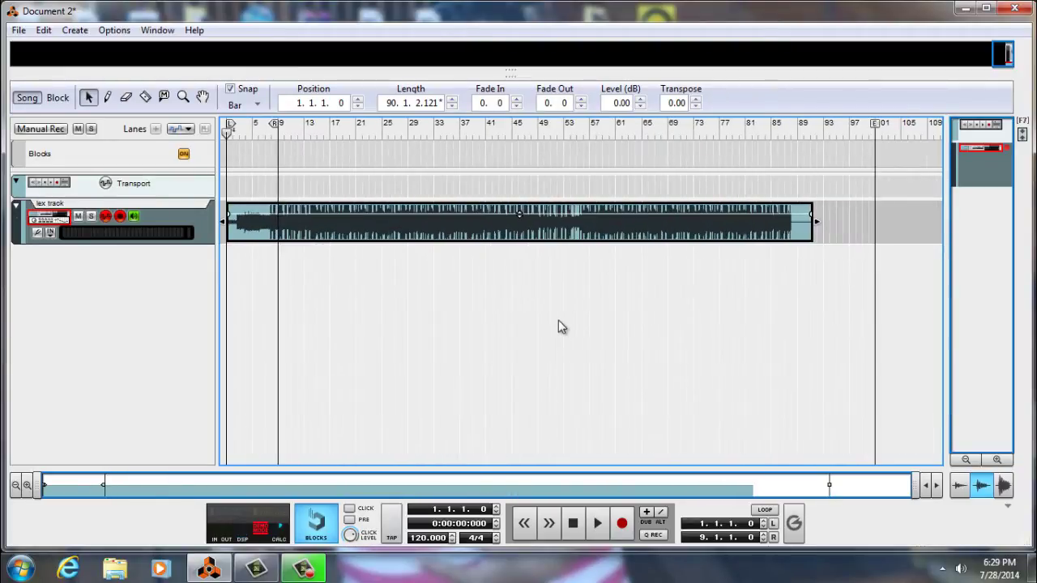
right_click(494, 237)
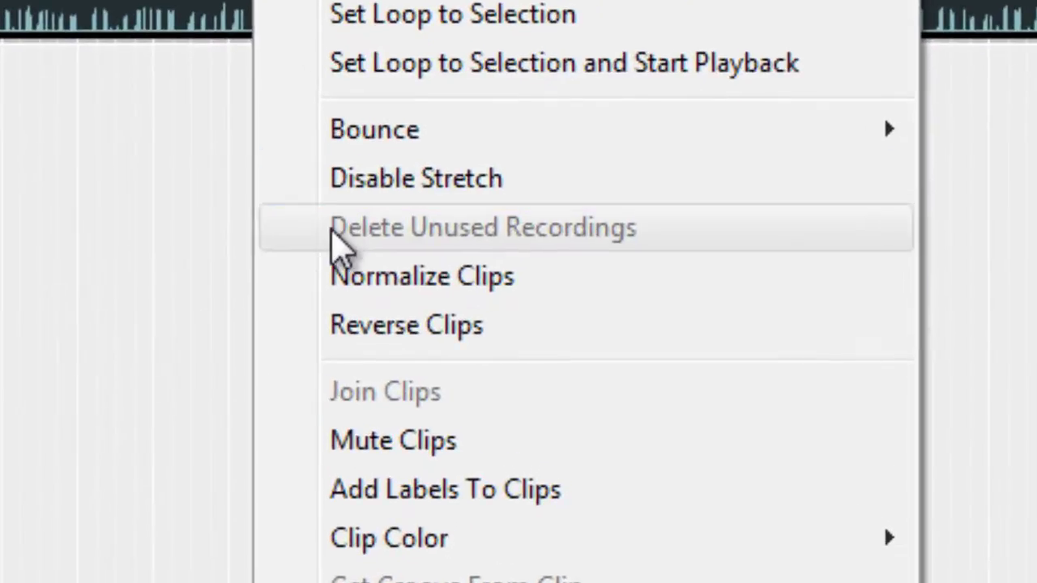
click(388, 185)
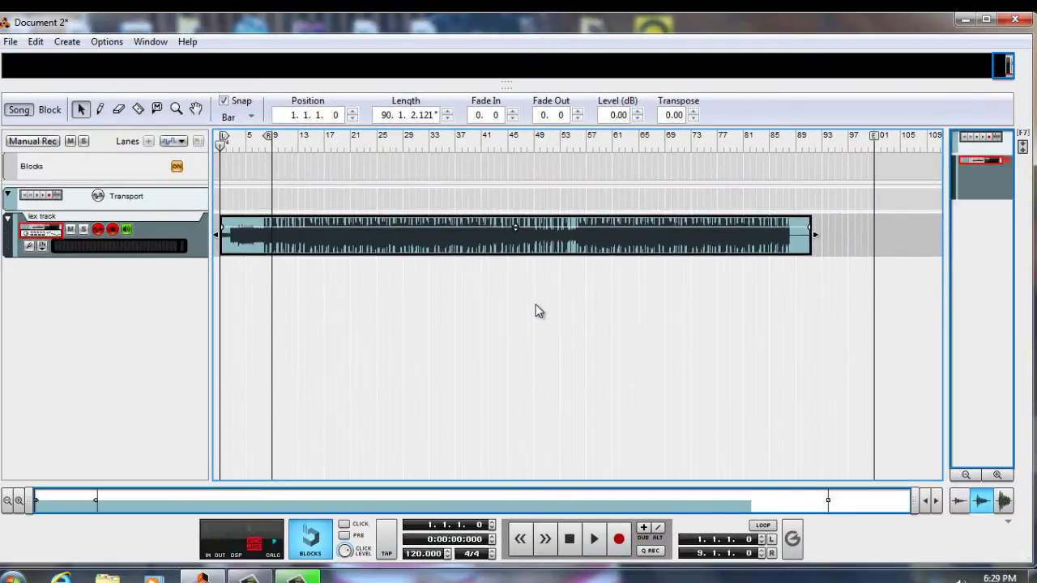
- Zoom the timeline to show about 43 bars and turn on the metronome click
key(h)
key(h)
key(h)
key(h)
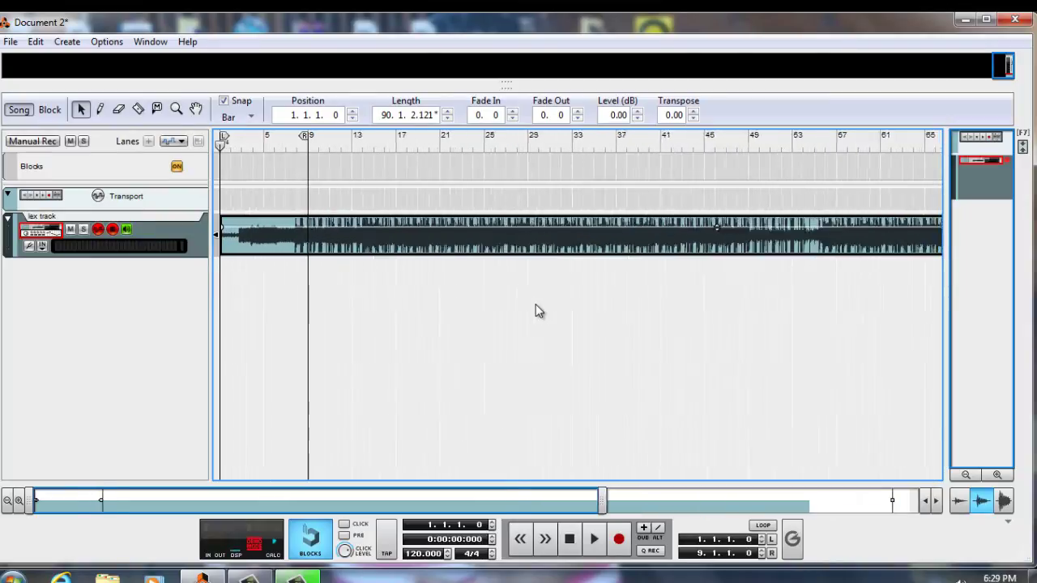
key(g)
key(g)
key(g)
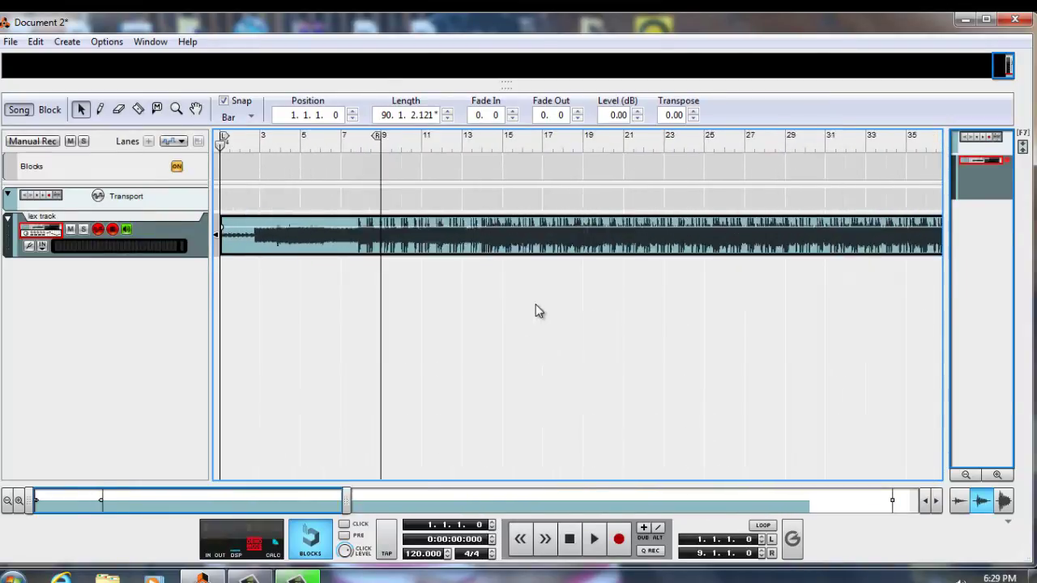
click(343, 524)
- Raise the lex track channel fader in the Mixer to about 4.85 dB
key(F5)
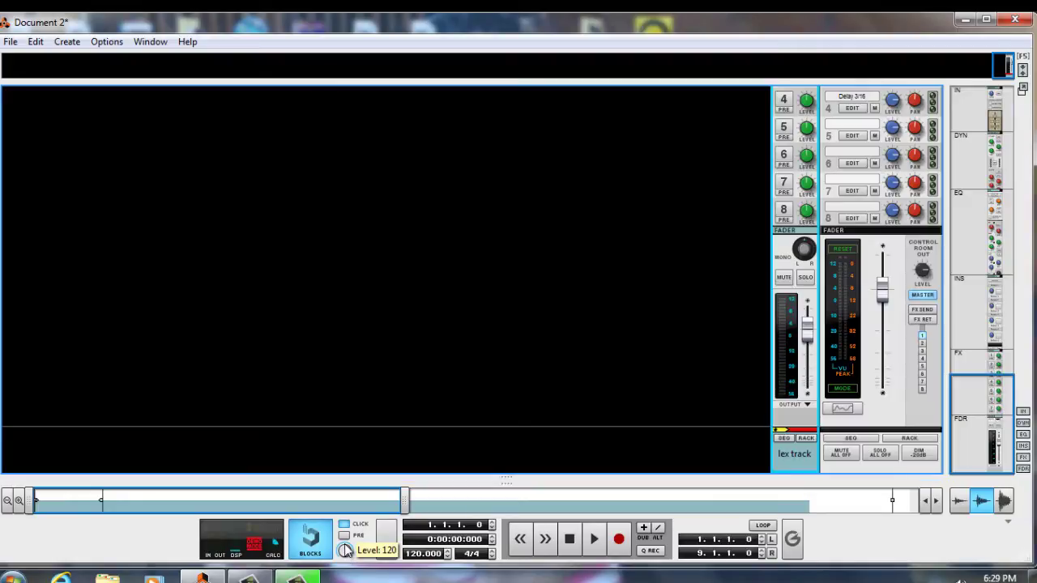
drag(808, 334, 807, 321)
key(F7)
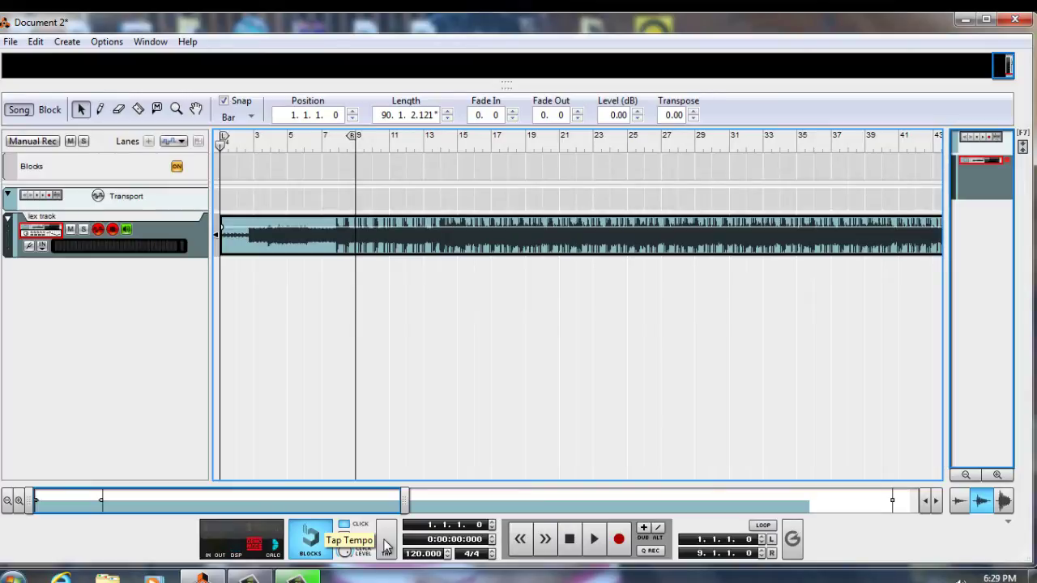
- Play the song and tap along with the beat until the tempo reads 141 BPM, then stop
click(594, 539)
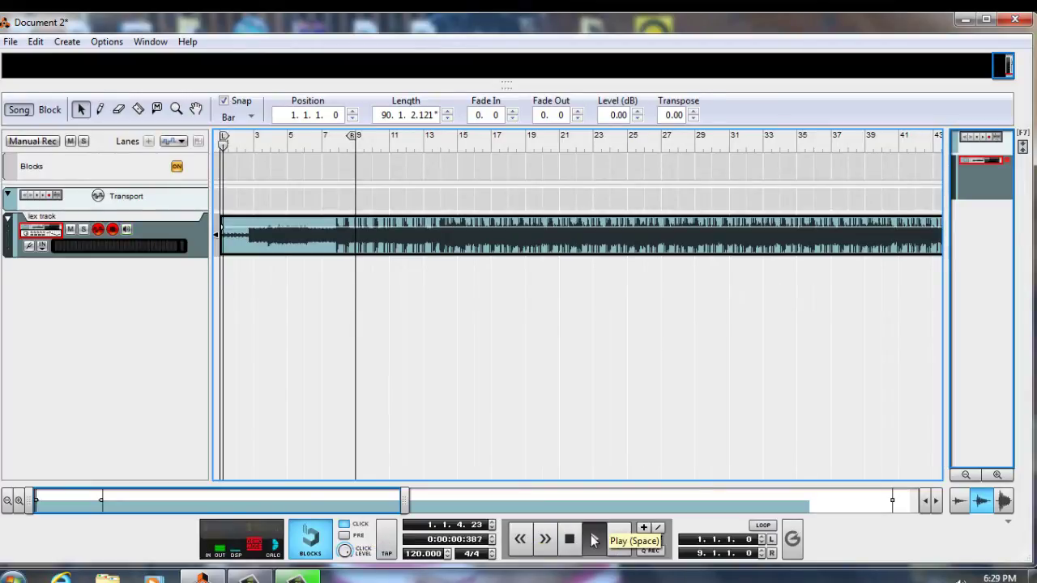
click(390, 551)
click(390, 551)
click(391, 551)
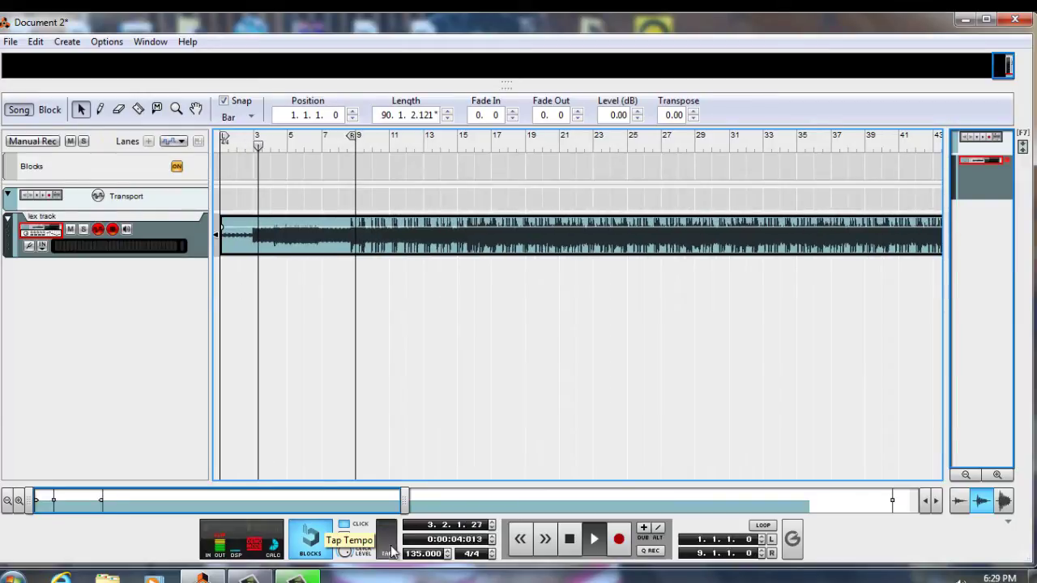
click(391, 551)
click(391, 551)
click(391, 551)
click(391, 551)
click(391, 551)
click(391, 552)
click(391, 551)
click(390, 551)
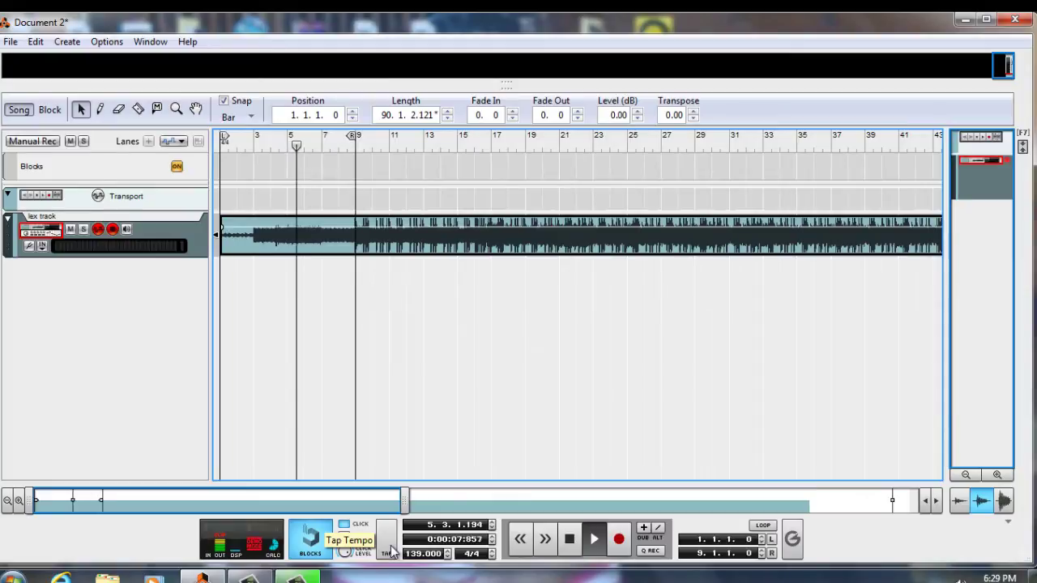
click(390, 551)
click(391, 551)
click(390, 551)
click(391, 551)
click(391, 551)
click(391, 551)
click(391, 551)
click(390, 551)
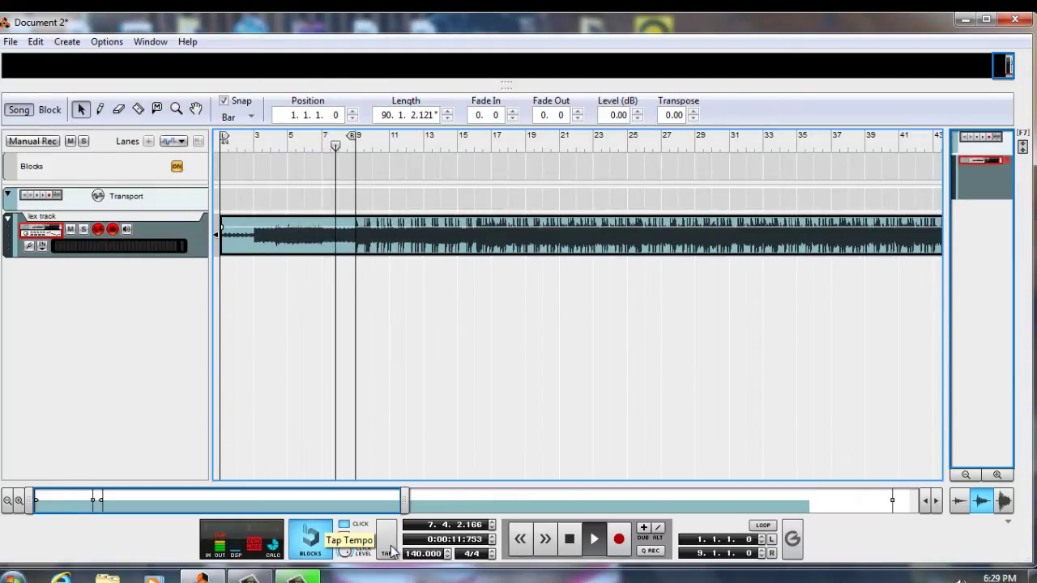
click(391, 551)
click(390, 551)
click(391, 551)
click(390, 551)
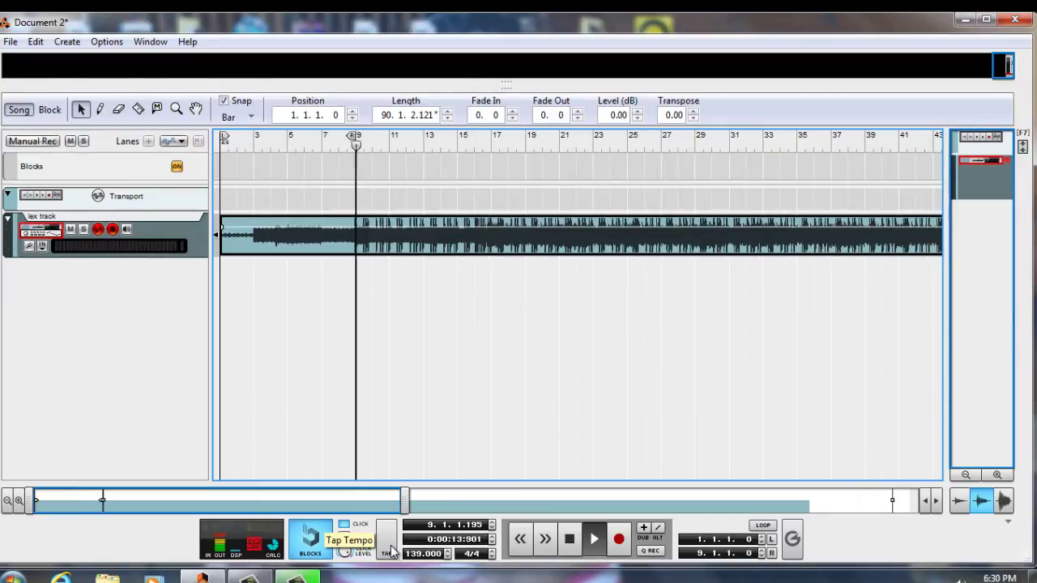
click(390, 551)
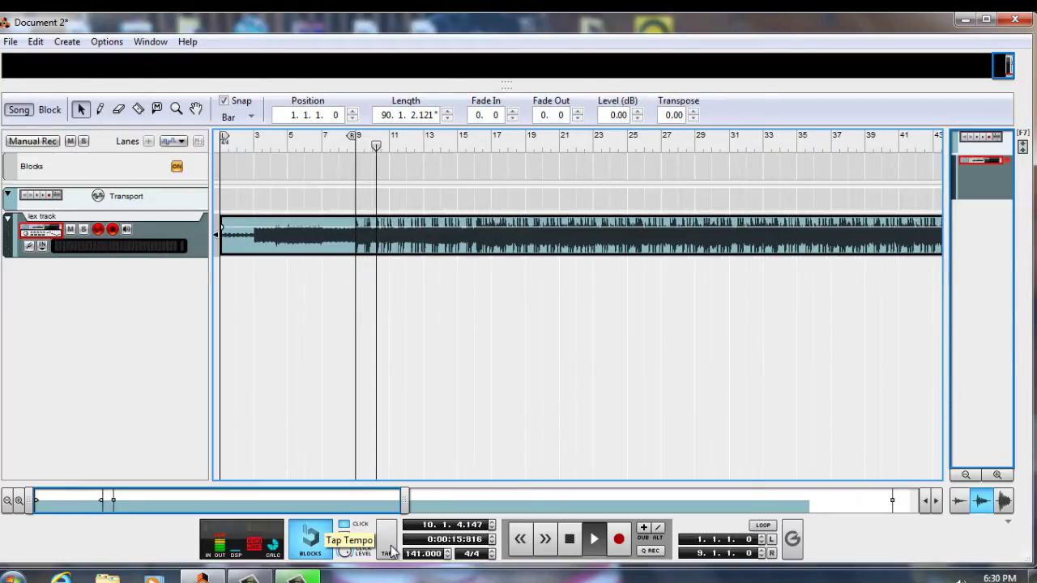
click(391, 551)
click(391, 551)
click(390, 551)
click(391, 551)
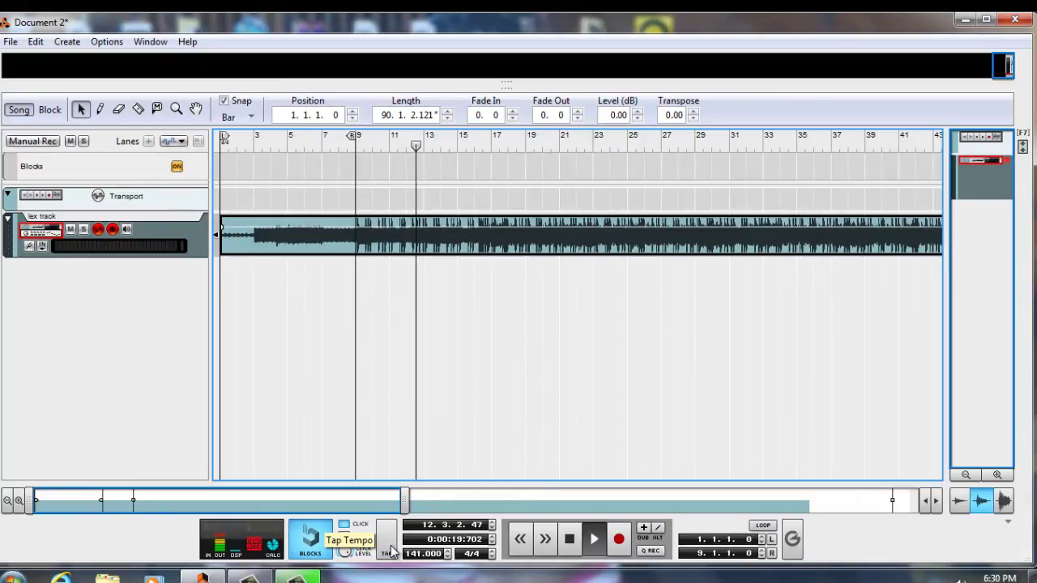
click(391, 551)
click(391, 551)
click(390, 551)
click(390, 551)
click(391, 551)
click(390, 551)
click(391, 551)
click(391, 551)
click(391, 551)
click(391, 551)
click(391, 551)
click(390, 551)
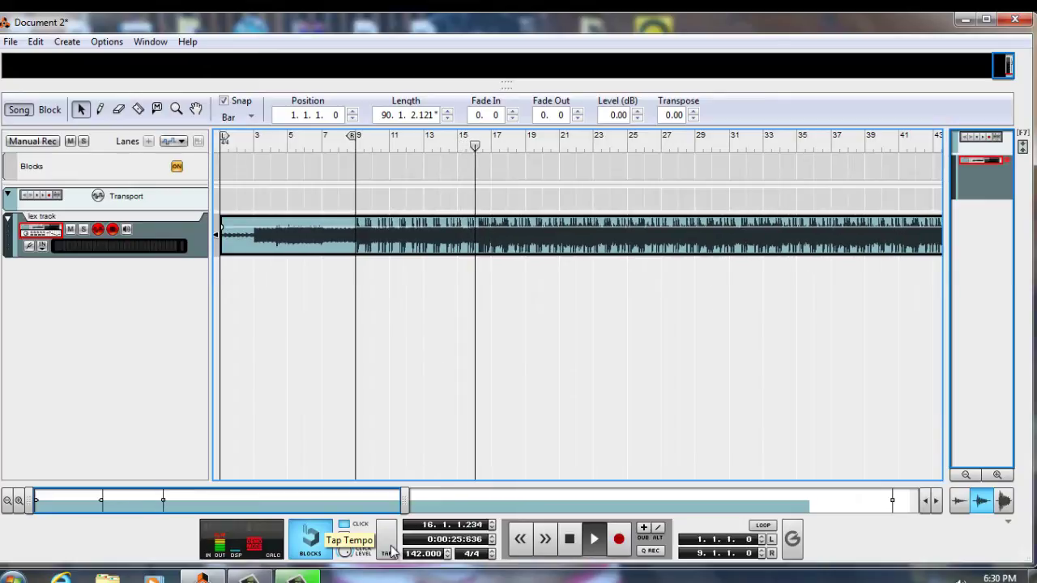
click(391, 551)
click(391, 551)
click(390, 551)
click(391, 551)
click(391, 551)
click(391, 551)
click(391, 551)
click(391, 551)
click(391, 551)
click(391, 551)
click(391, 551)
click(391, 552)
click(390, 551)
click(391, 551)
click(391, 551)
click(390, 551)
click(391, 551)
click(391, 551)
click(390, 551)
click(390, 551)
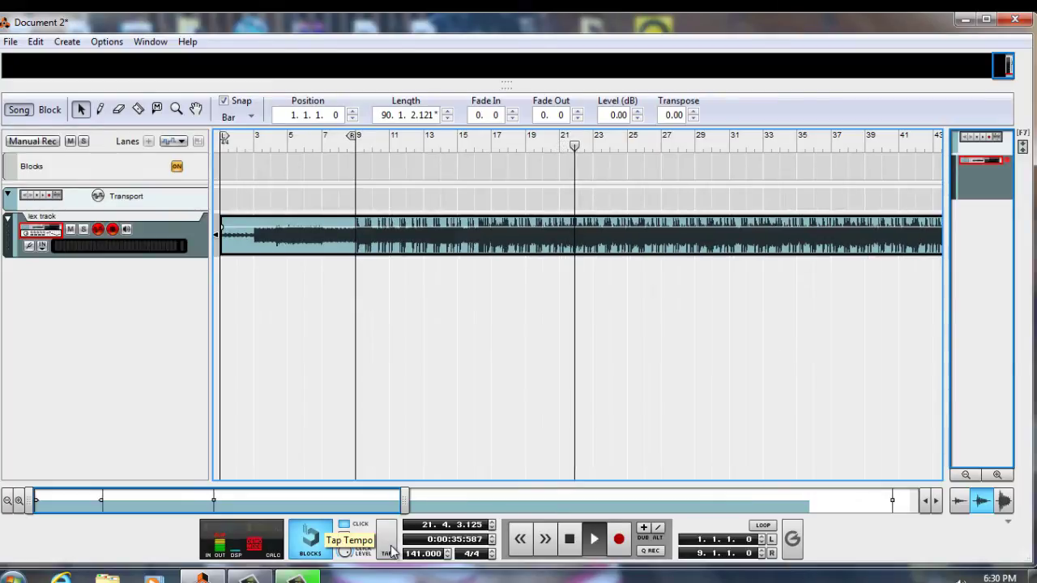
key(space)
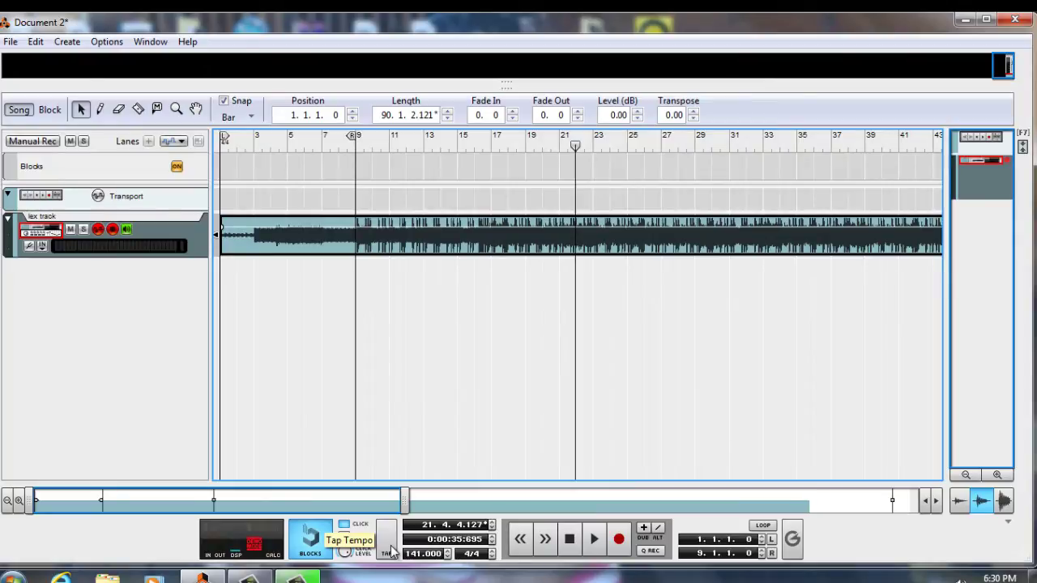
key(minus)
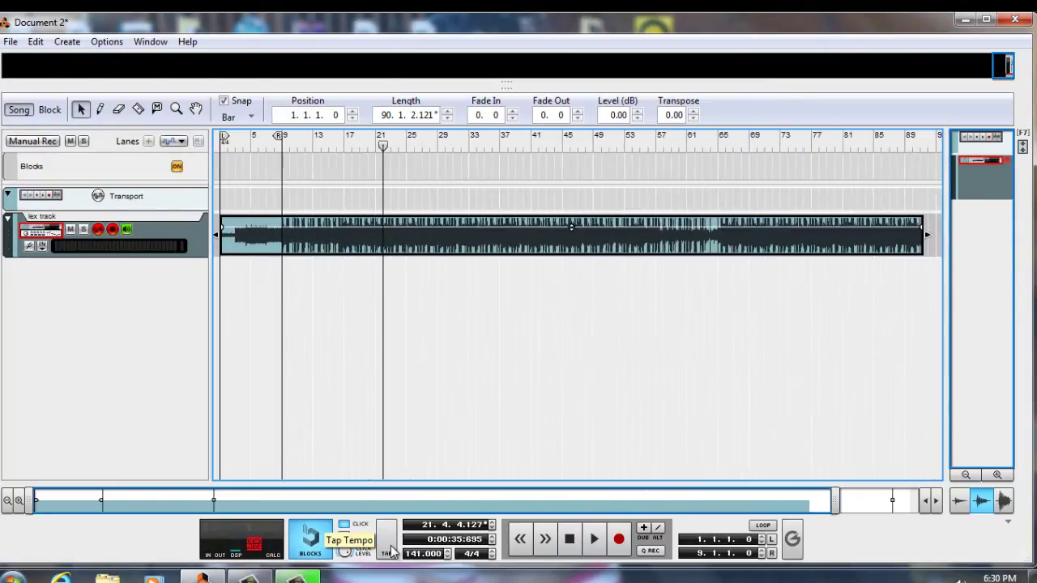
- Zoom out to the whole clip and audition sections from bar 11 to bar 81 via the ruler
key(minus)
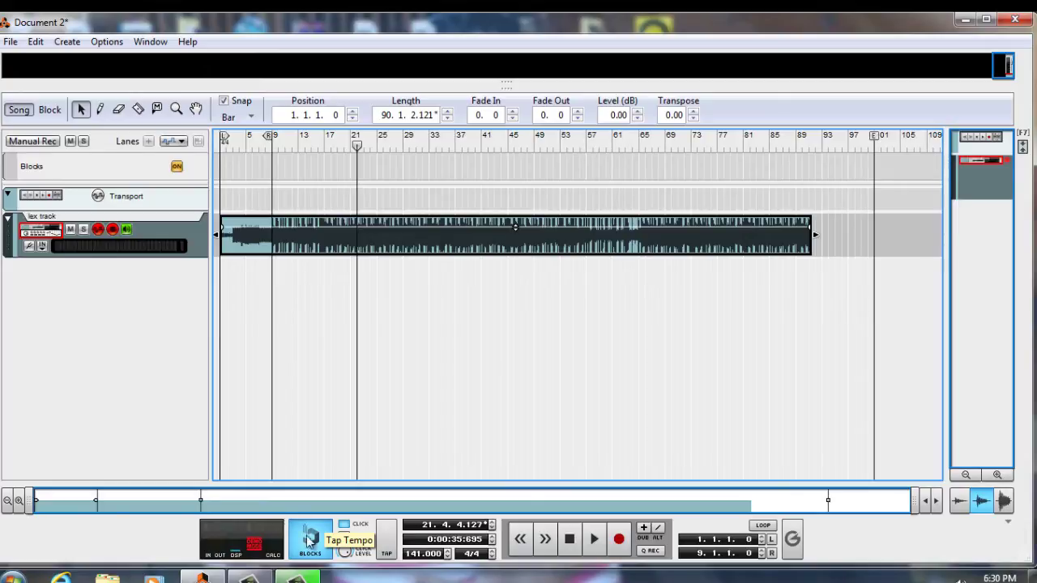
click(330, 143)
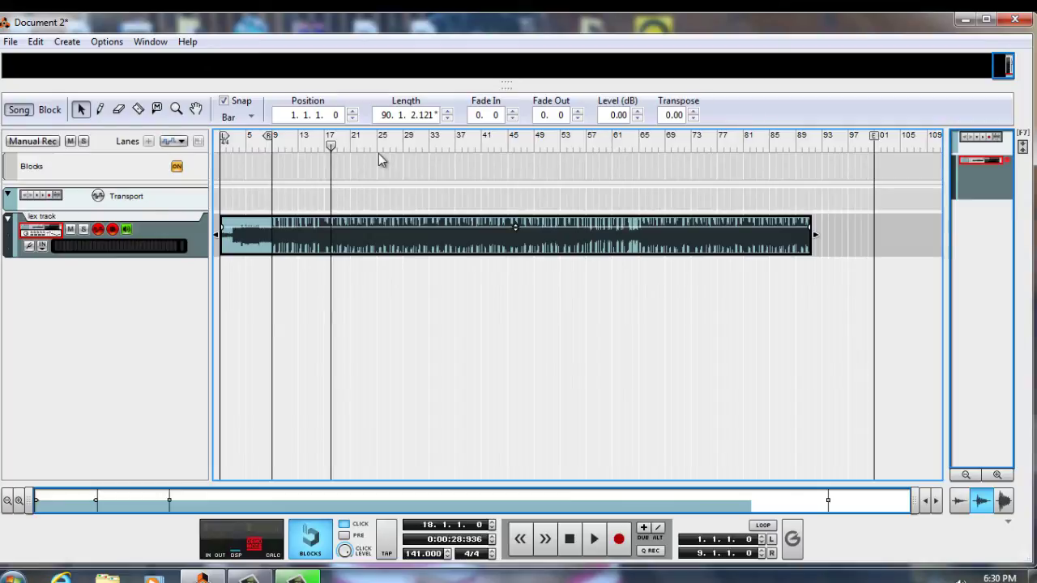
click(388, 148)
click(455, 146)
click(503, 147)
click(581, 146)
click(619, 146)
click(662, 146)
click(705, 146)
click(750, 147)
click(570, 152)
click(482, 146)
click(351, 142)
click(286, 144)
click(313, 143)
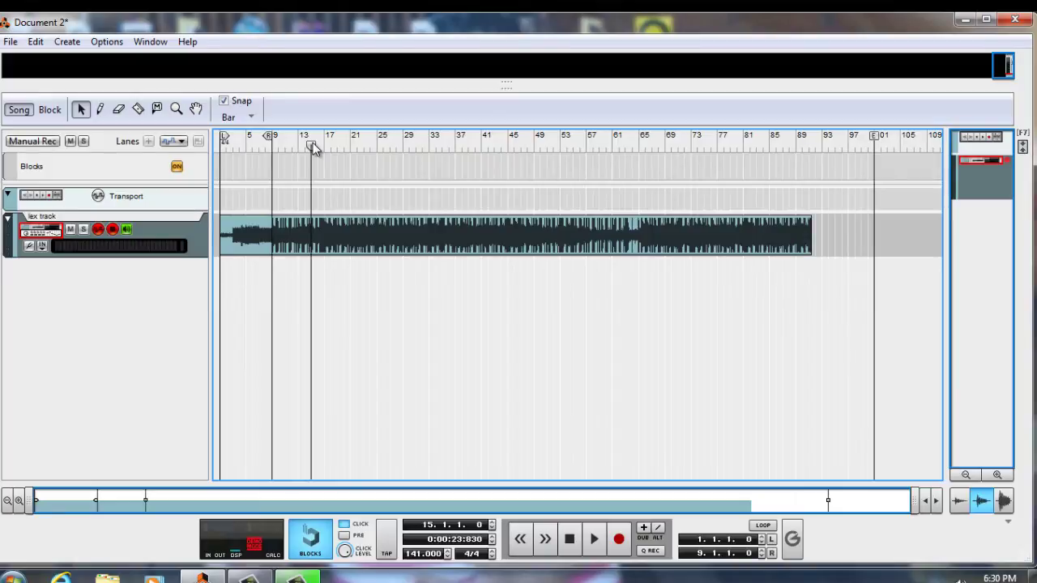
- Lower the tempo to 140 BPM, replay bars 1–33 to check, and zoom to the song start
click(447, 557)
key(Home)
key(space)
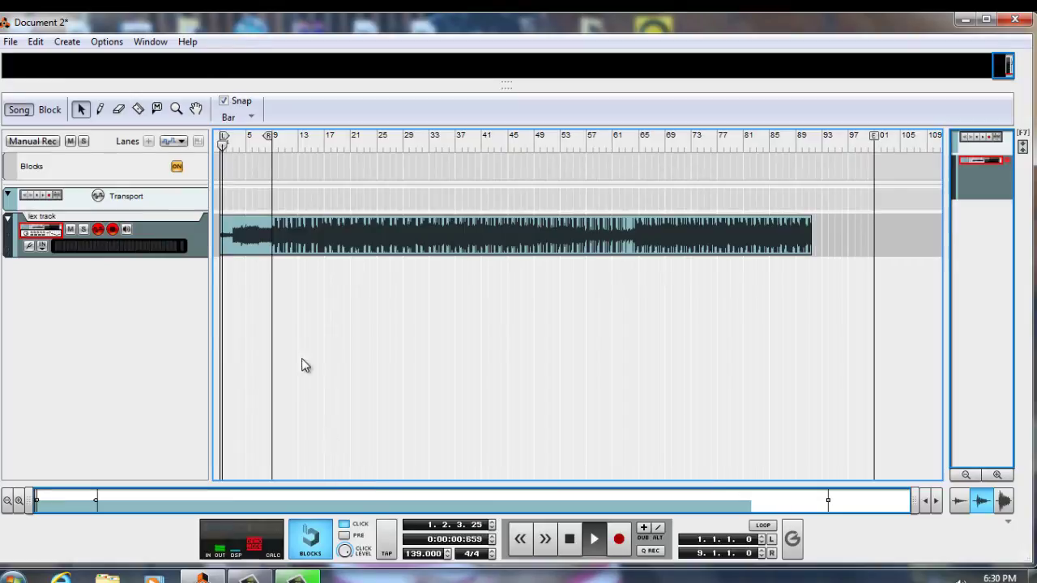
click(254, 150)
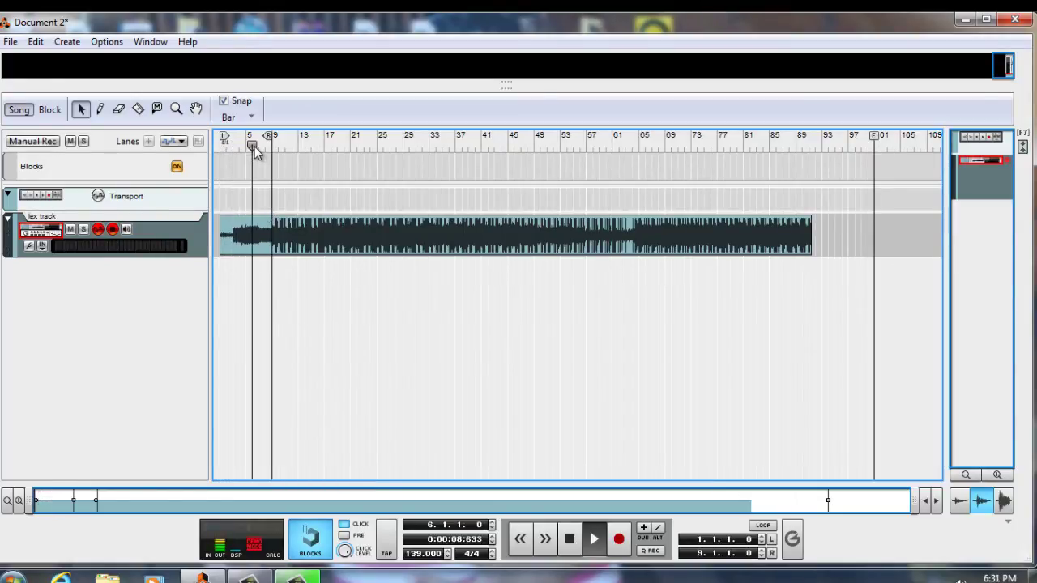
click(313, 147)
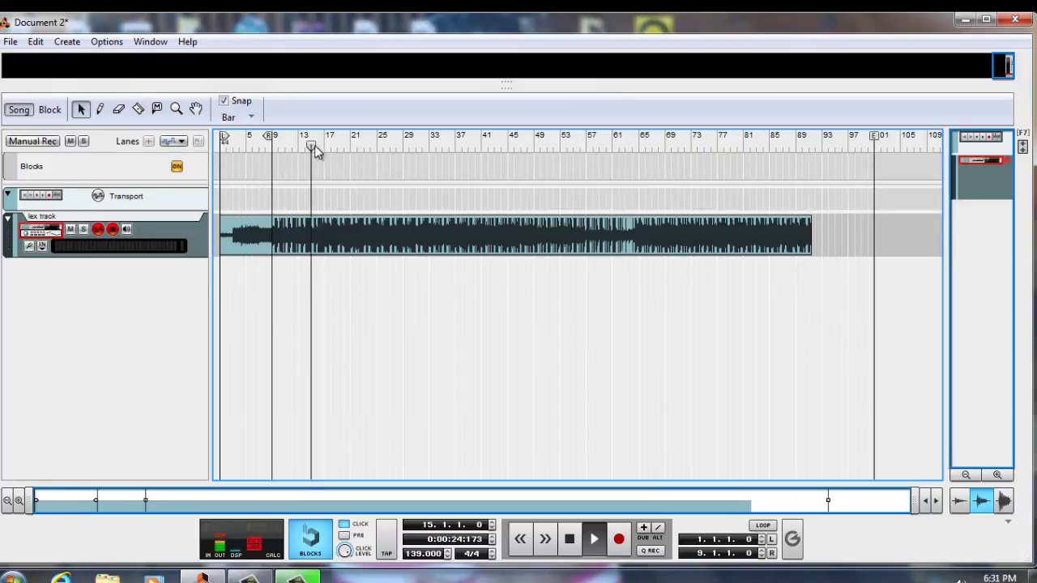
click(376, 147)
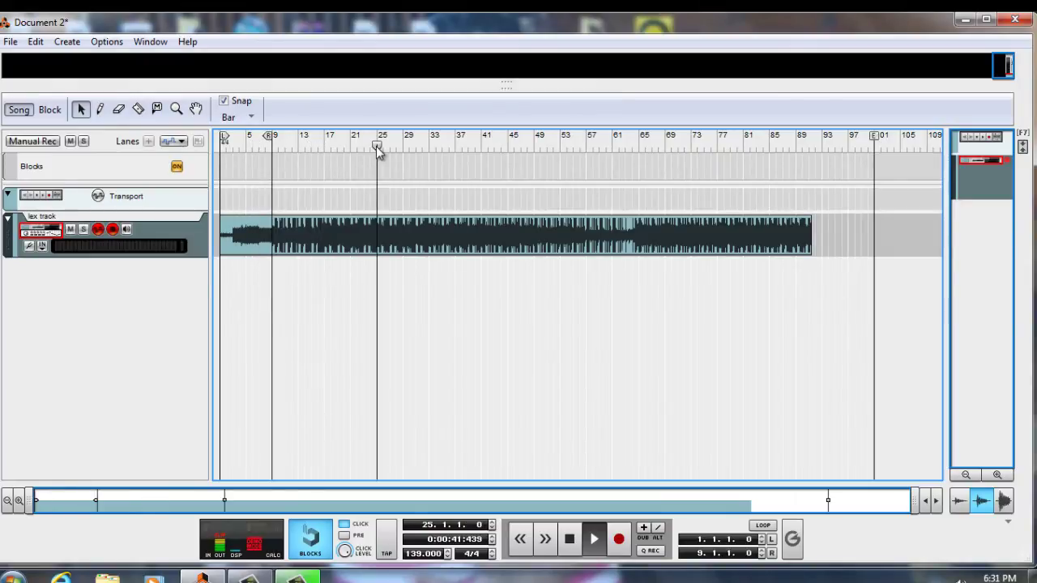
click(435, 148)
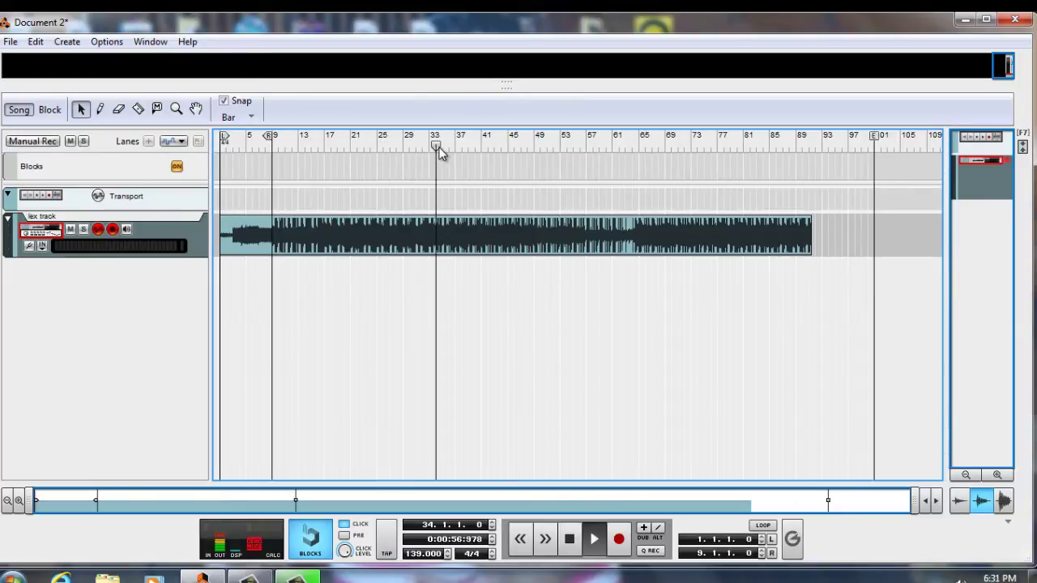
key(space)
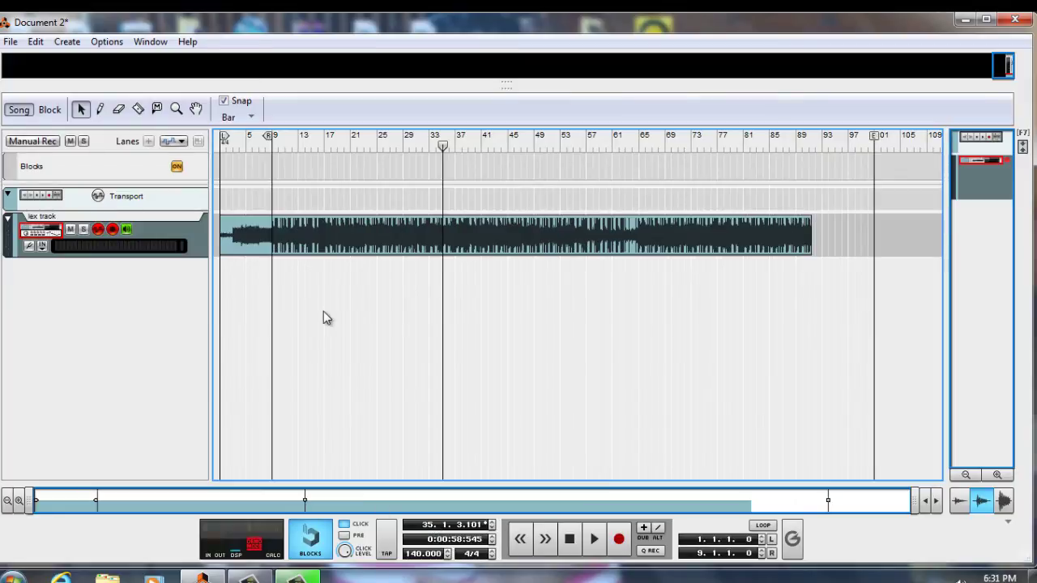
key(g)
key(g)
key(g)
key(g)
key(g)
key(g)
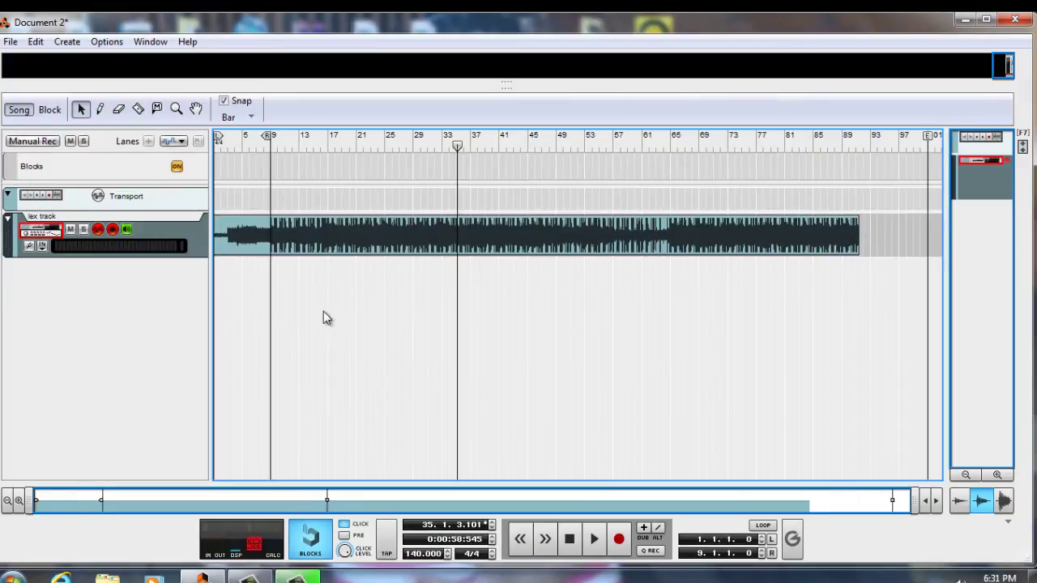
drag(340, 486, 43, 521)
- With Snap off, trim the lex track clip's start and move it to 1.1.1.0
key(g)
key(g)
key(g)
key(g)
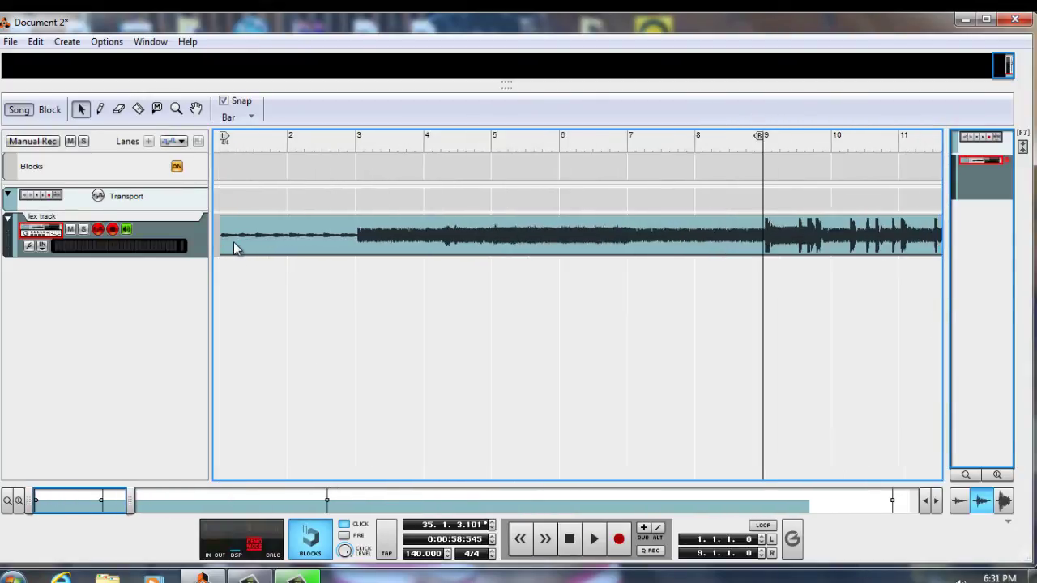
key(g)
key(g)
key(g)
key(g)
key(g)
key(g)
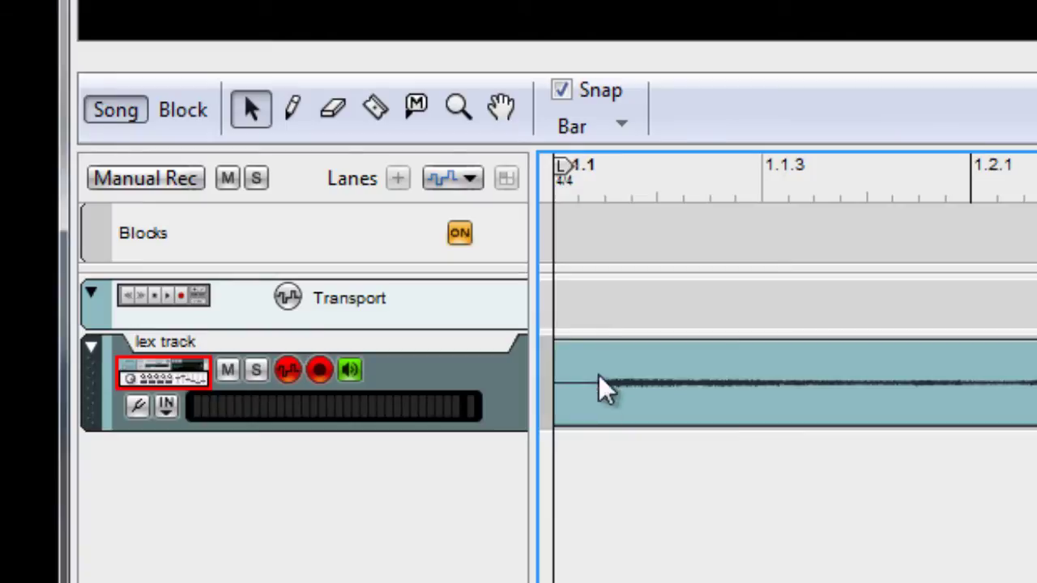
click(565, 87)
click(563, 375)
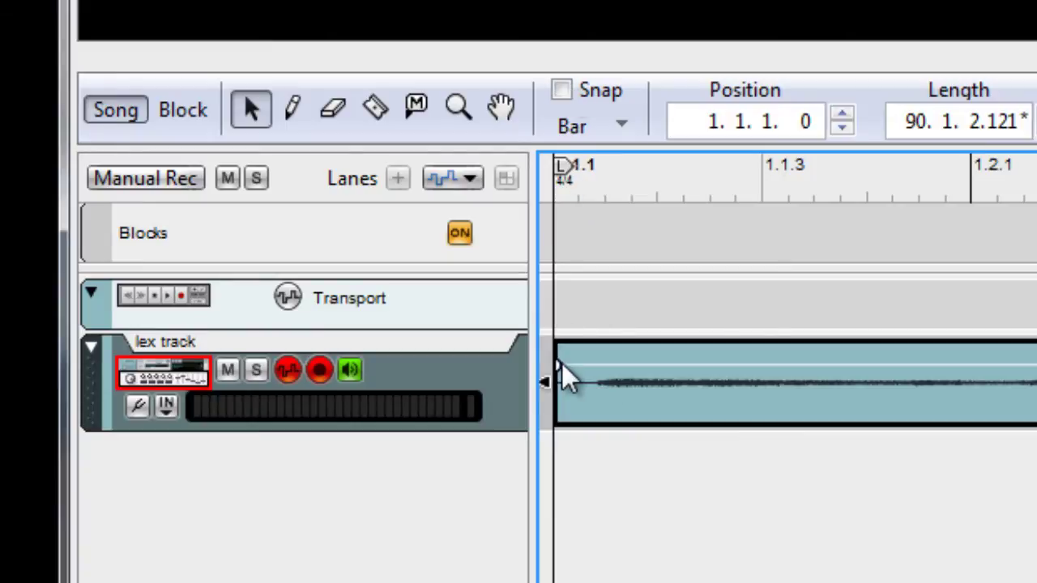
drag(546, 377, 598, 403)
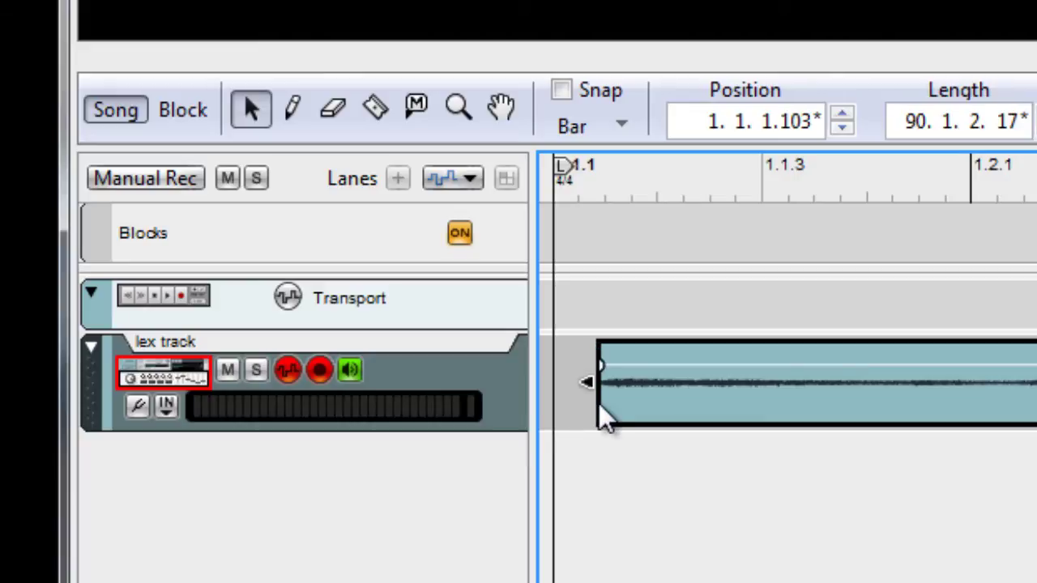
drag(705, 402, 528, 404)
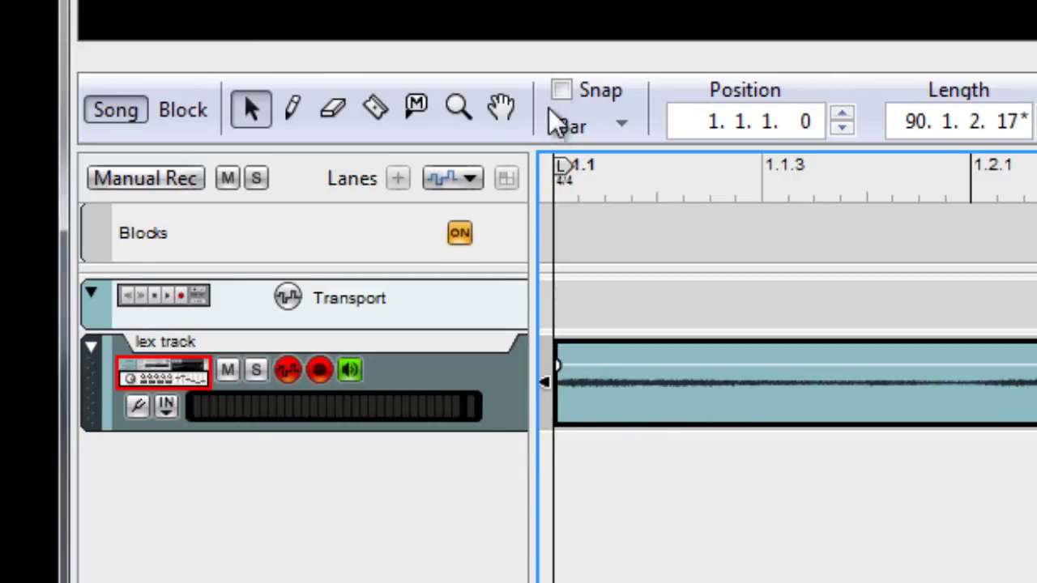
click(557, 89)
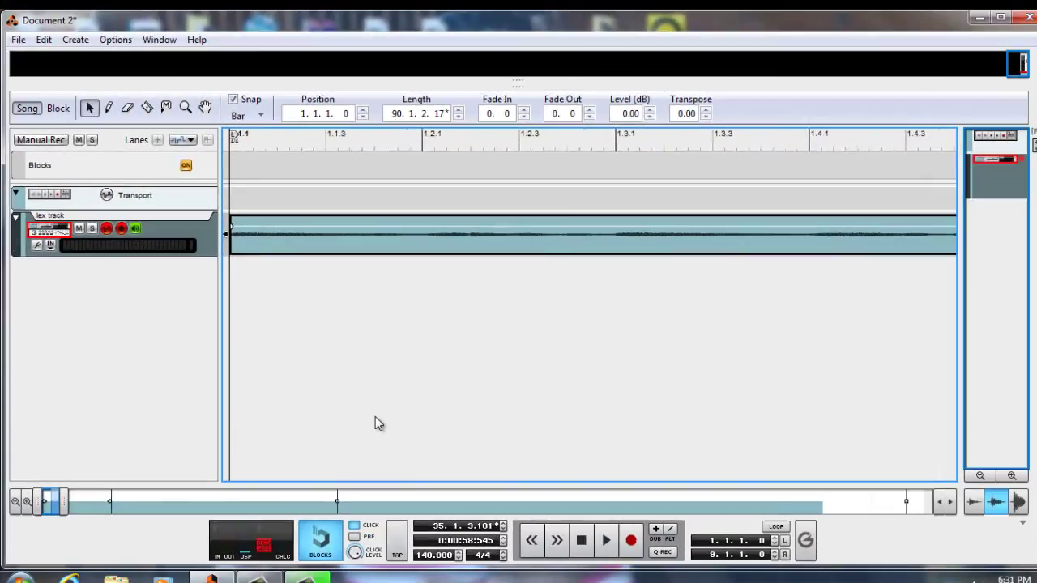
scroll(375, 416, down, 10)
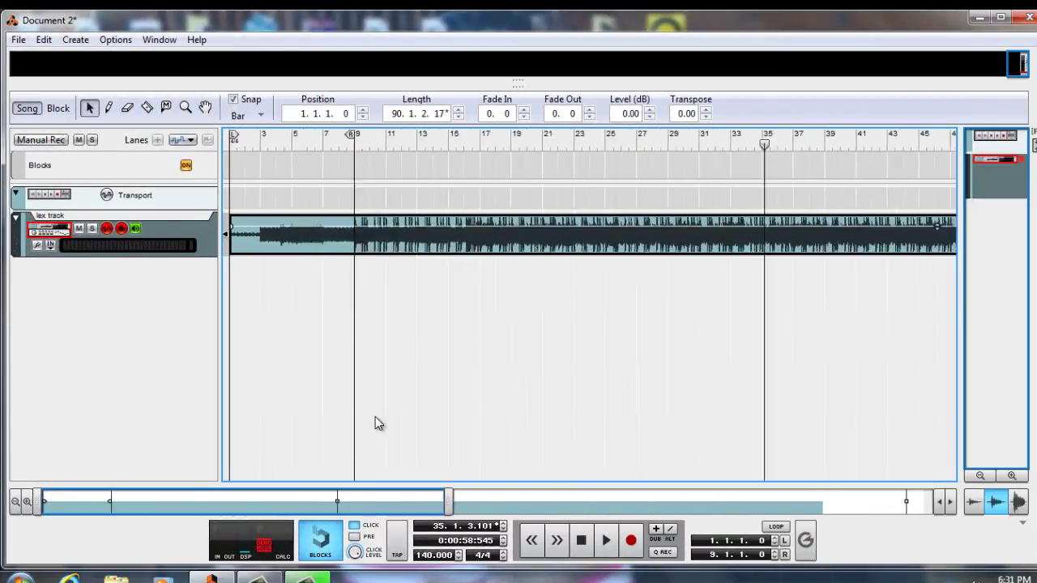
key(space)
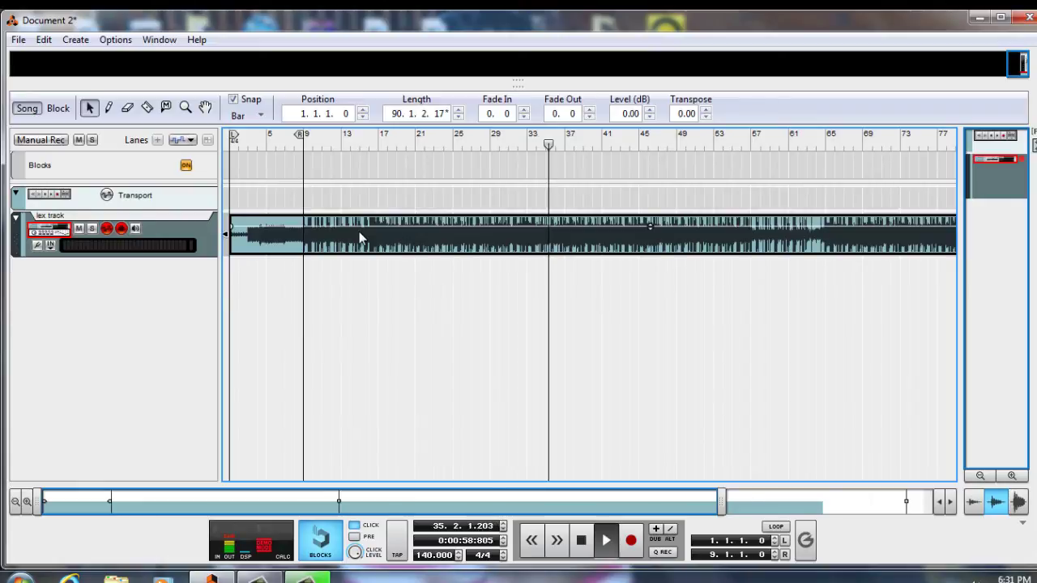
click(277, 148)
click(341, 150)
click(462, 148)
click(557, 148)
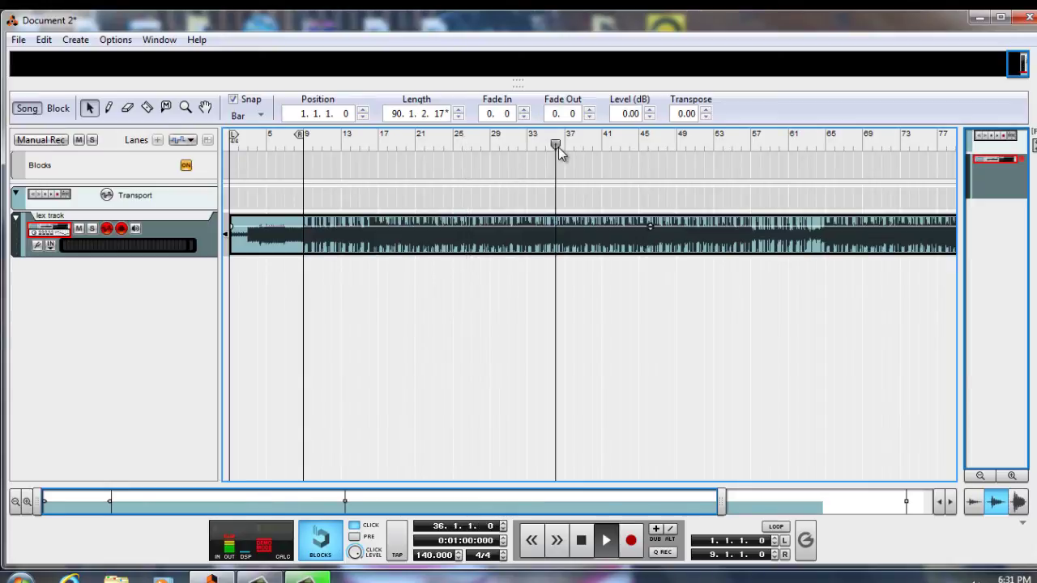
click(638, 148)
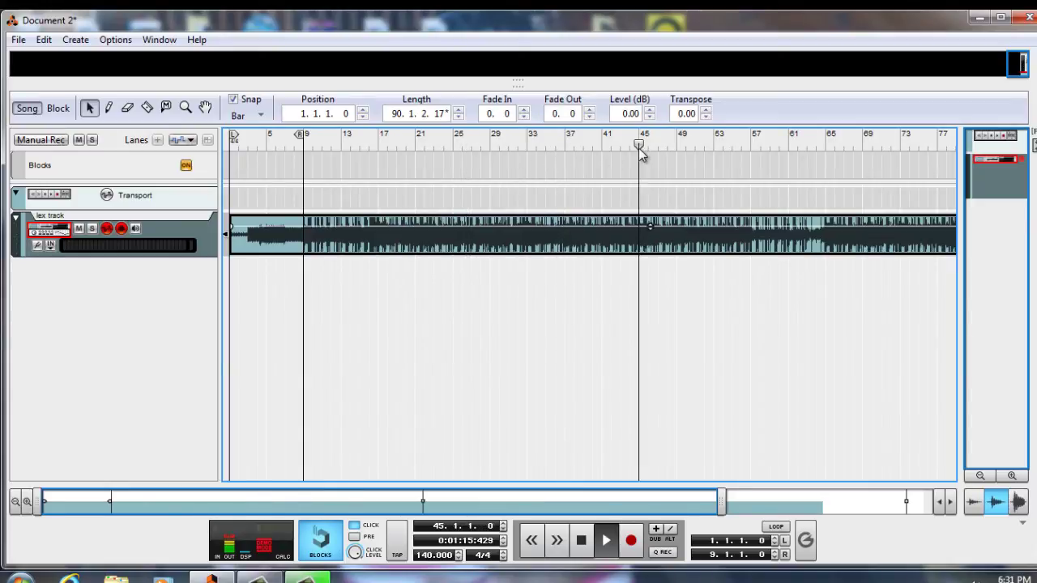
click(752, 150)
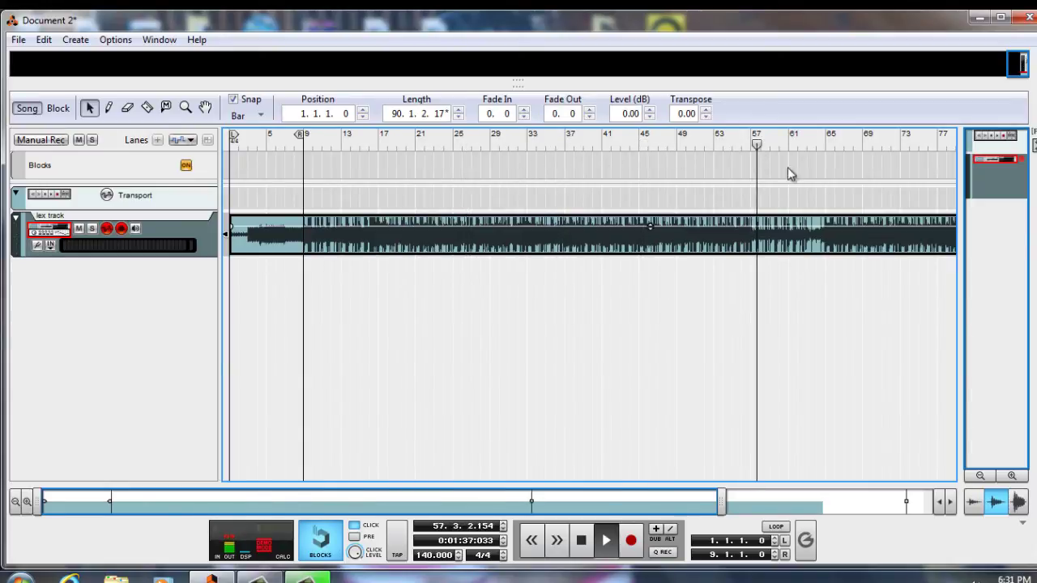
click(798, 147)
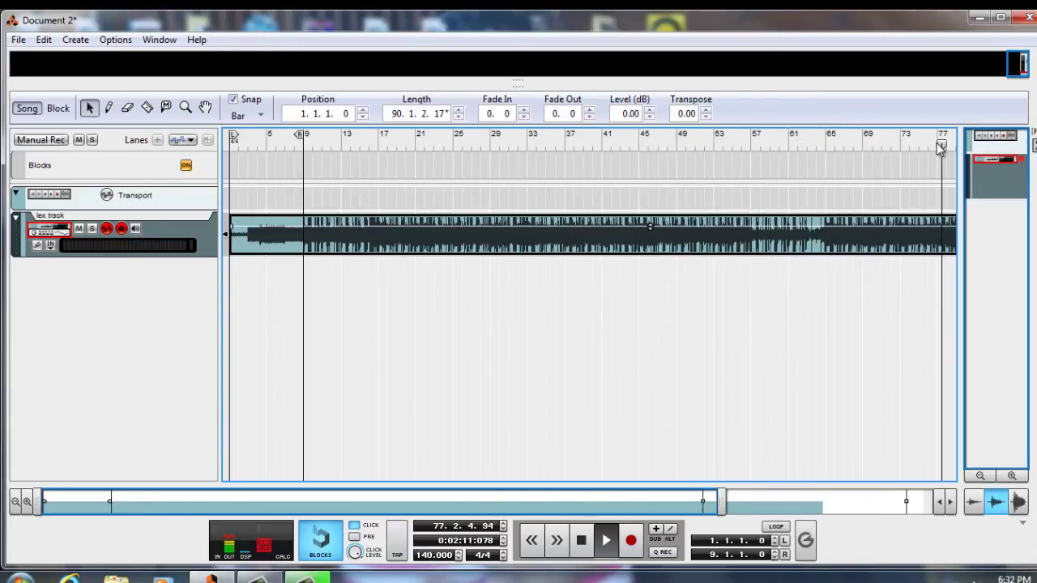
click(799, 140)
key(space)
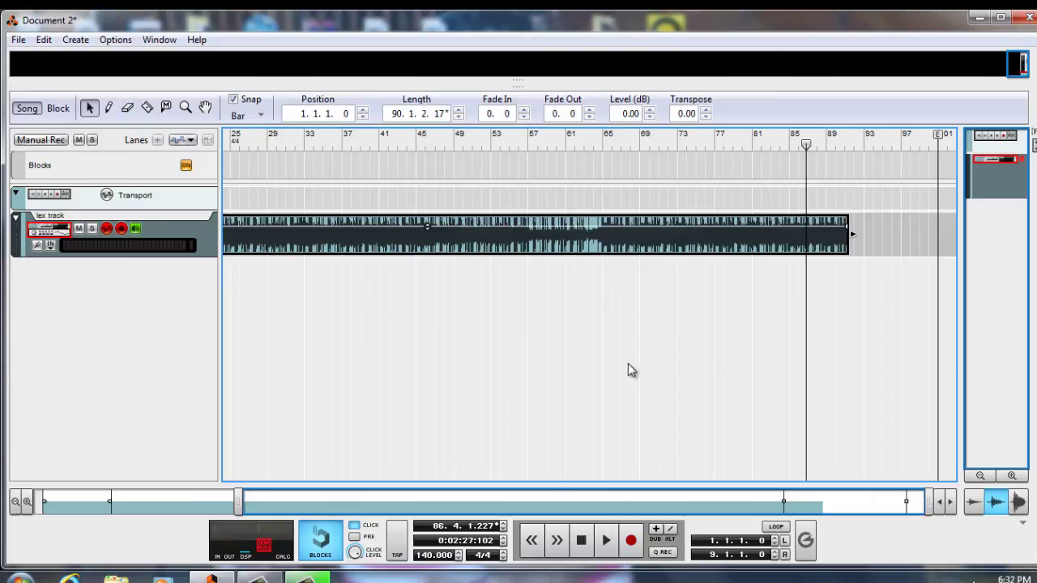
click(459, 553)
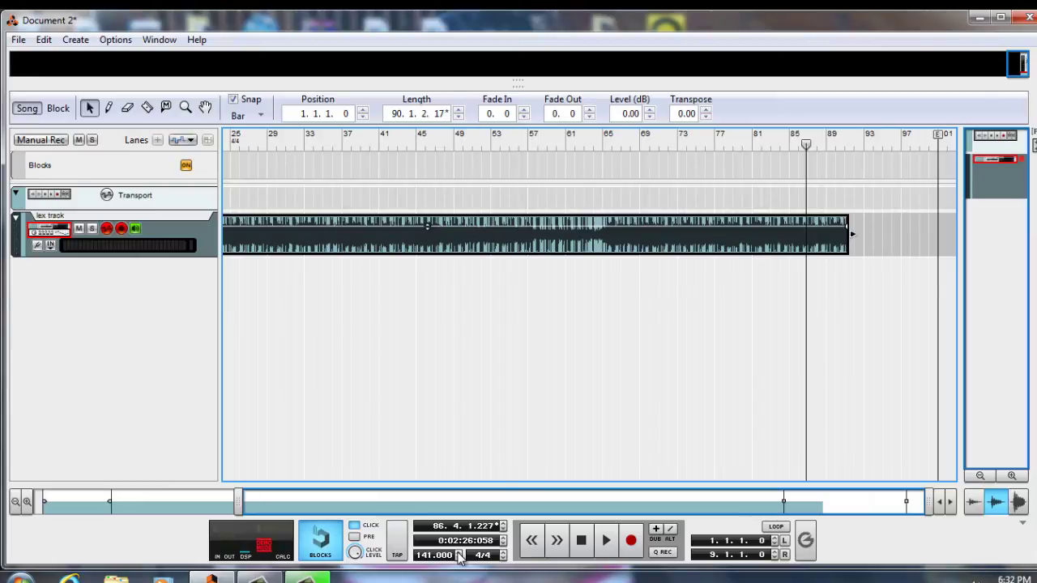
key(Home)
key(space)
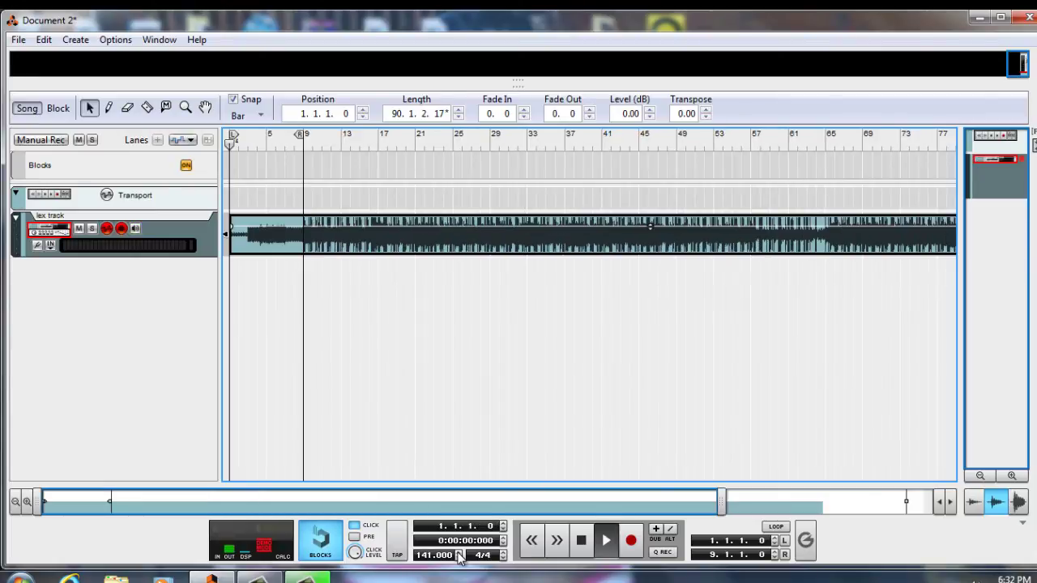
click(343, 149)
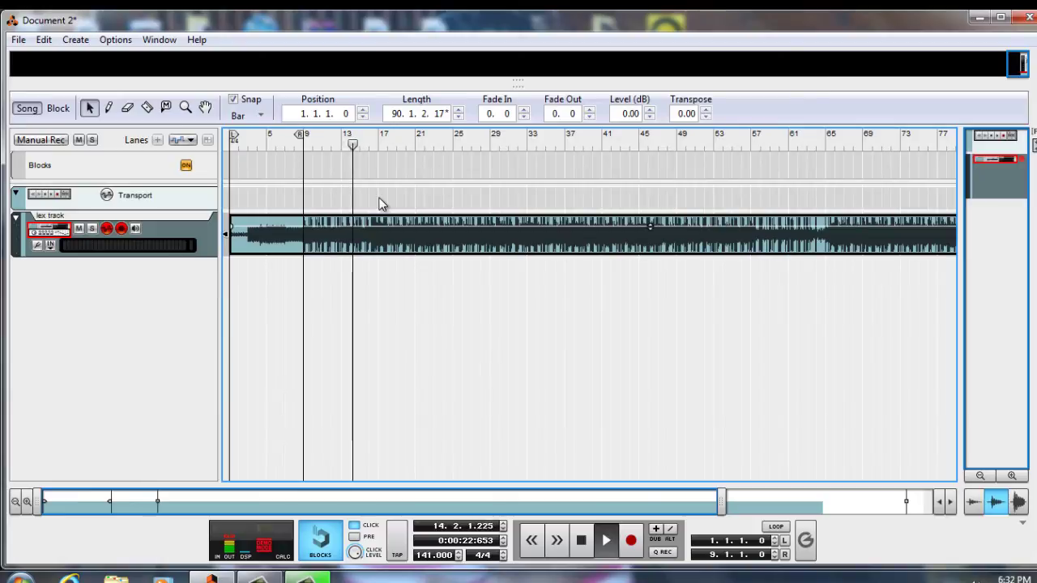
key(space)
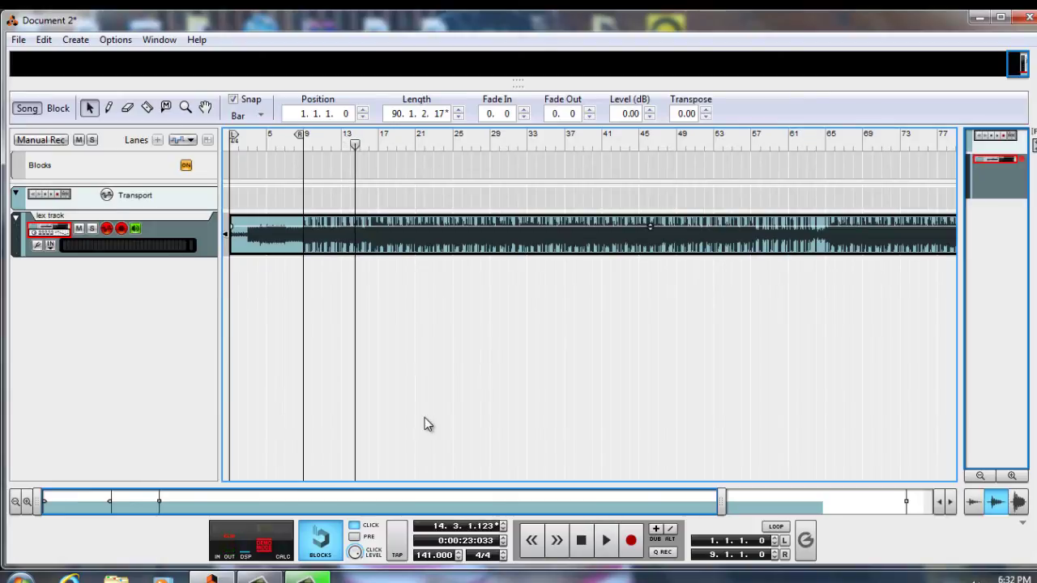
click(459, 559)
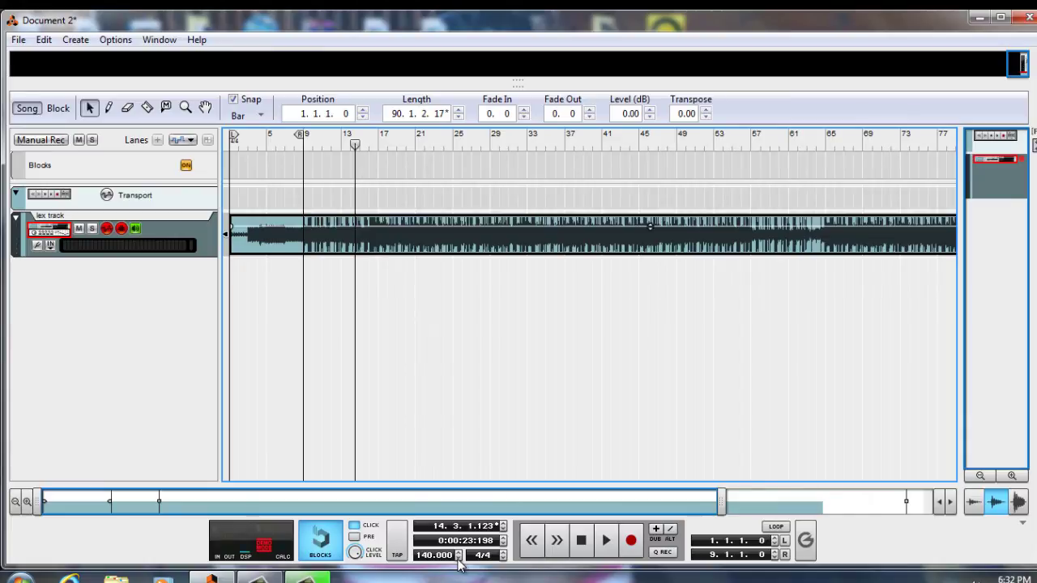
- Bounce the lex track clip to a new recording
right_click(570, 249)
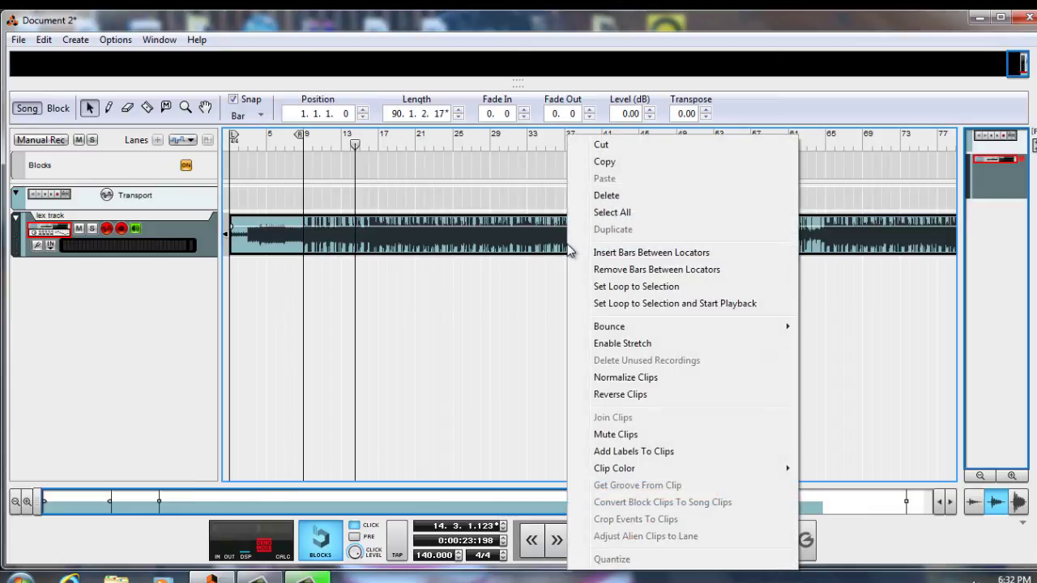
mouse_move(607, 334)
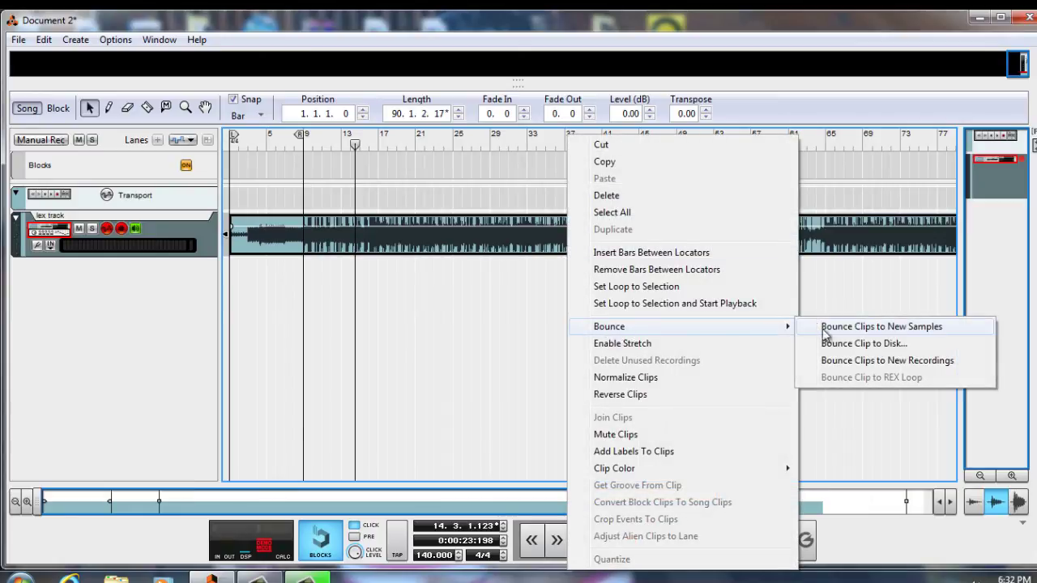
click(852, 363)
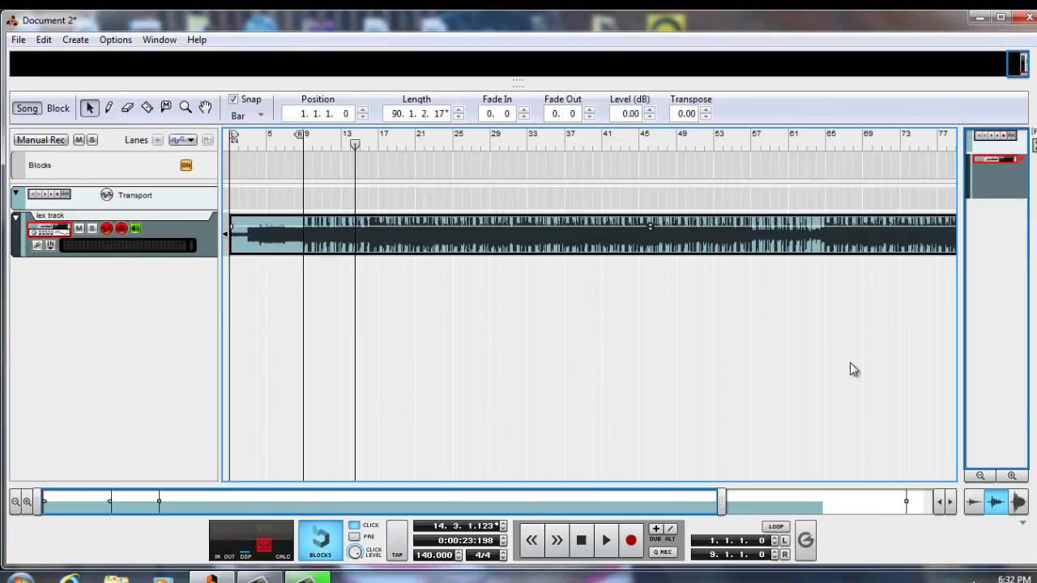
- Enable stretch on the bounced lex track clip
scroll(850, 363, down, 3)
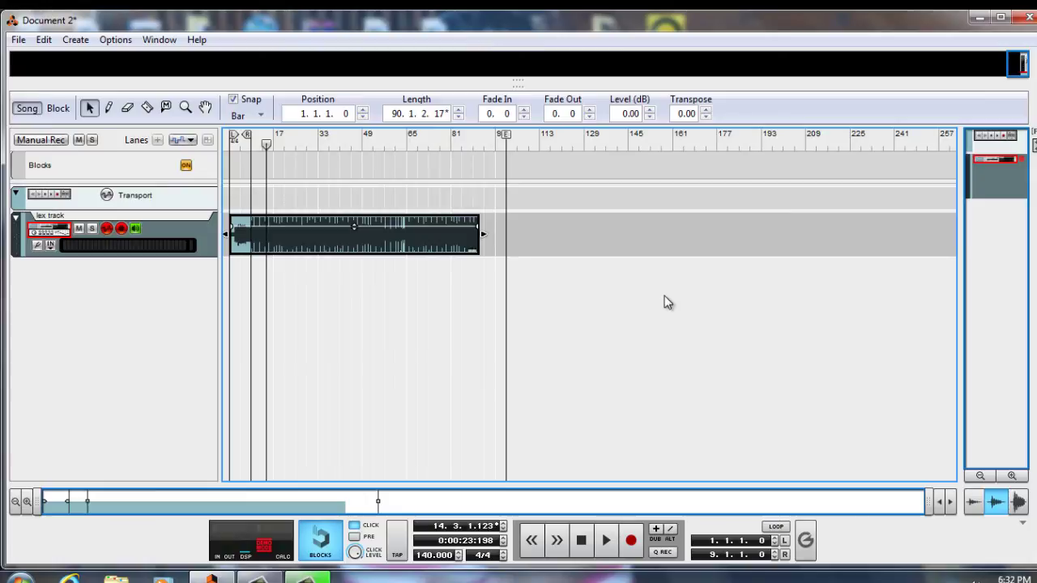
right_click(467, 245)
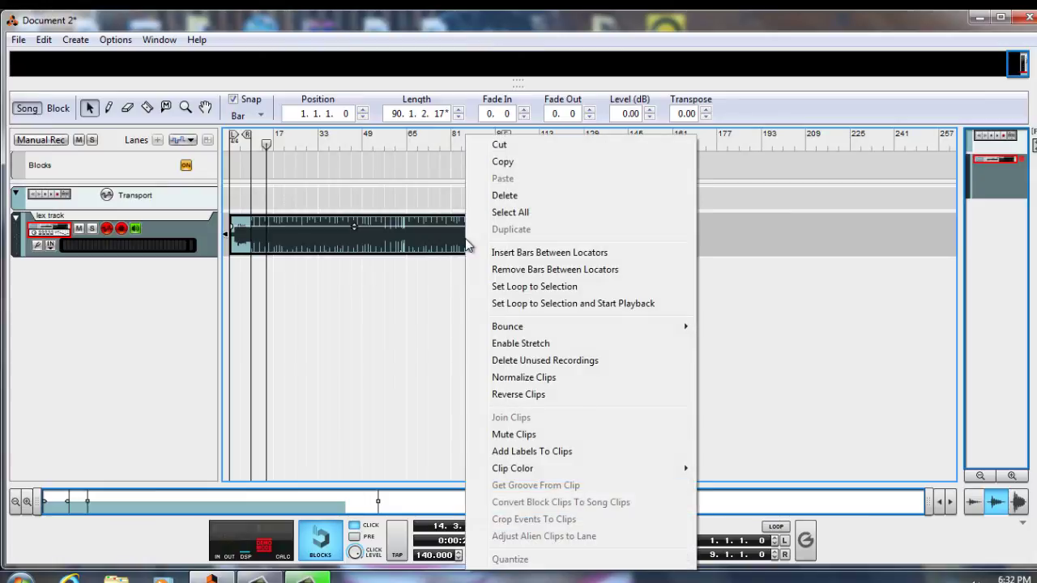
click(506, 344)
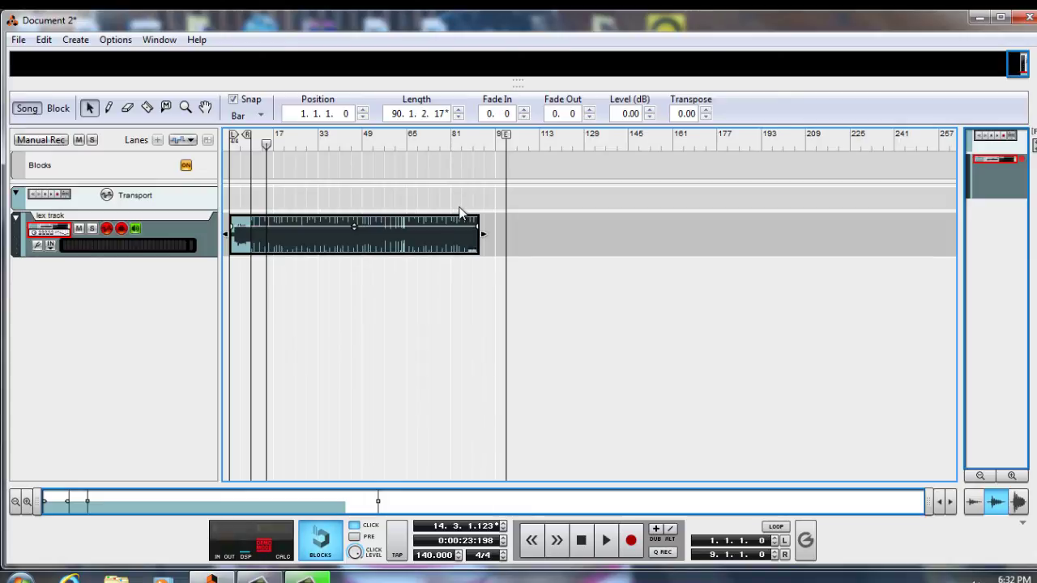